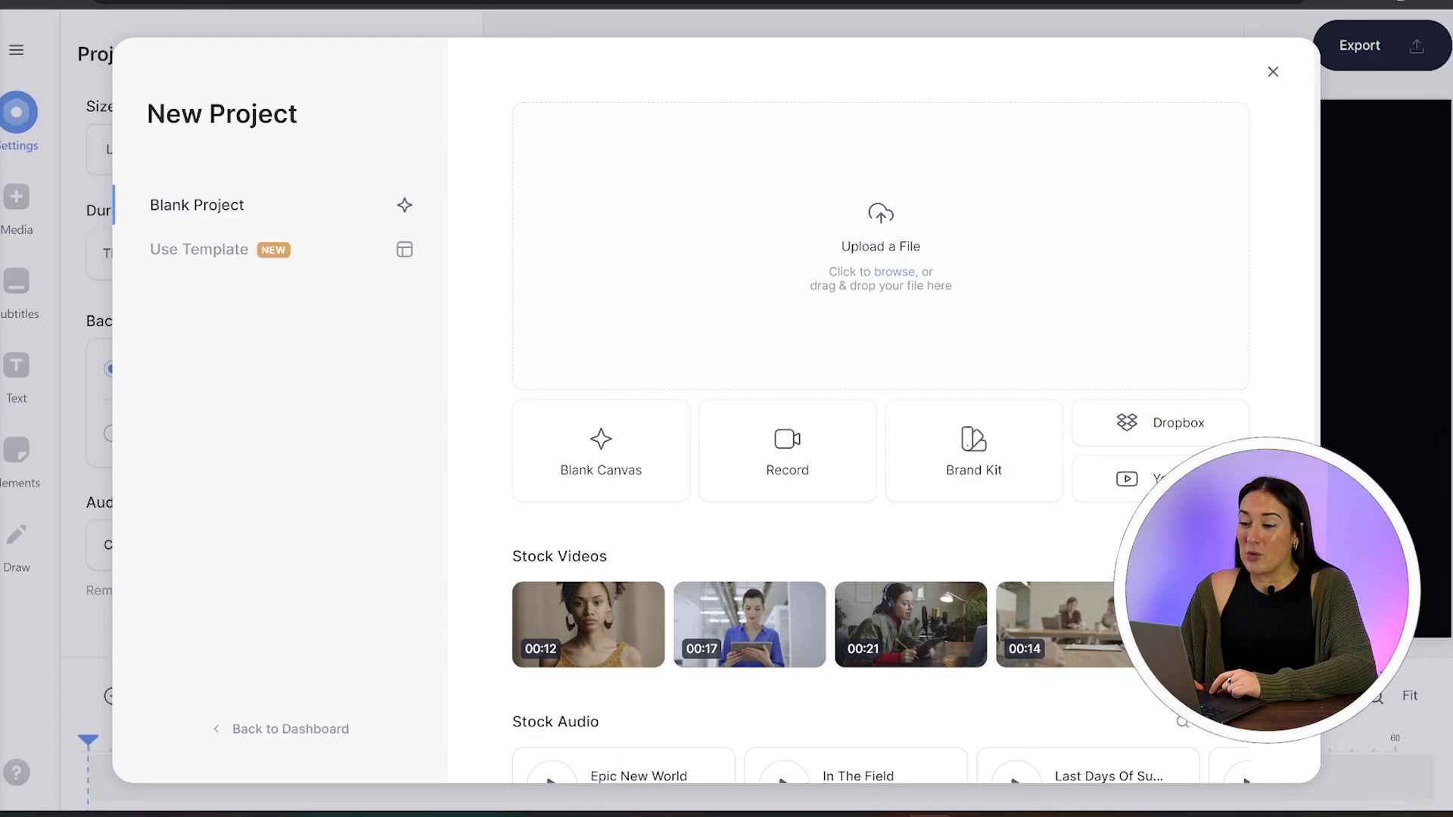
# Upload the On & On MP3 song into a new blank-canvas project.
pyautogui.click(895, 271)
pyautogui.click(271, 110)
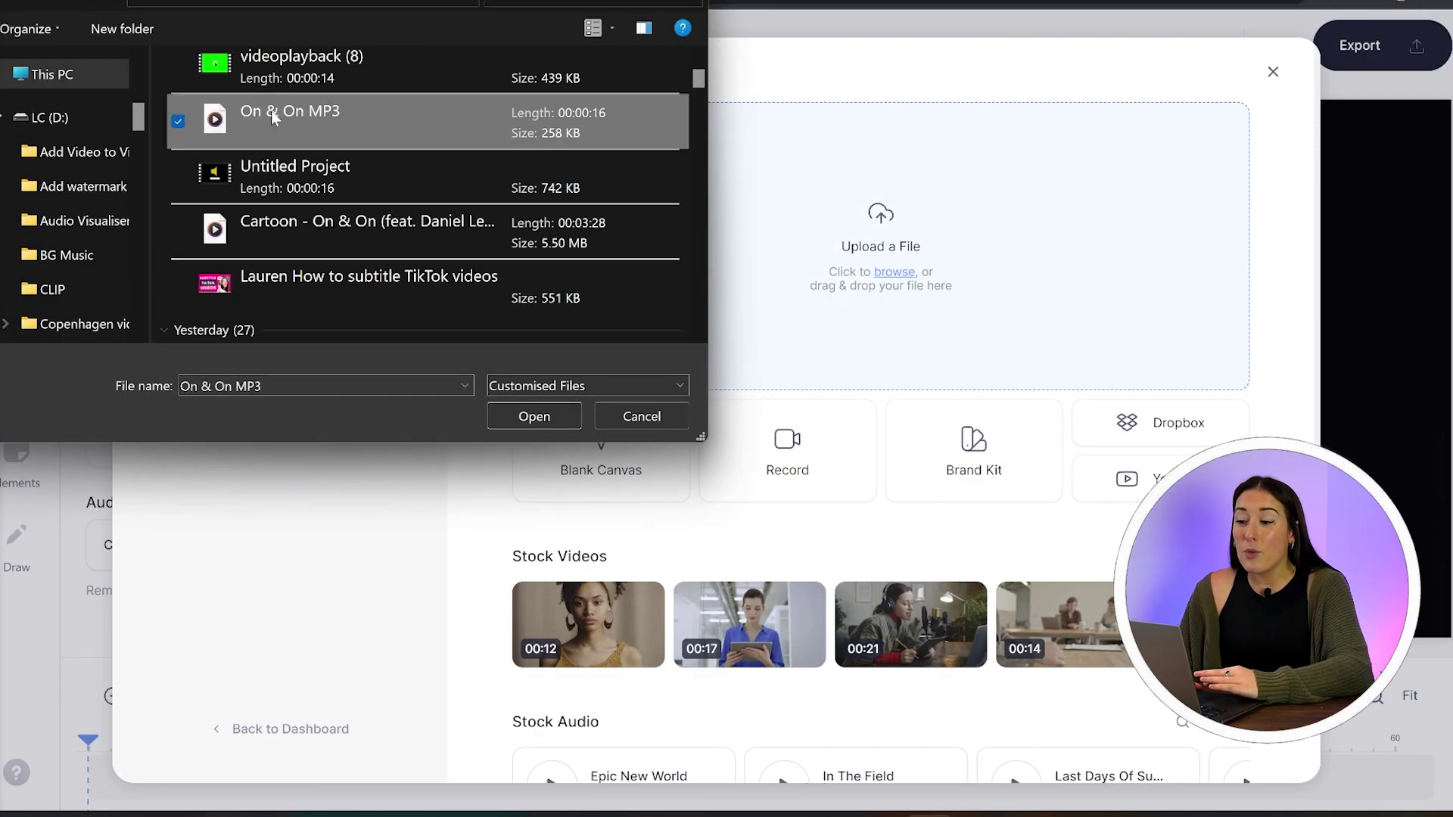
pyautogui.doubleClick(271, 110)
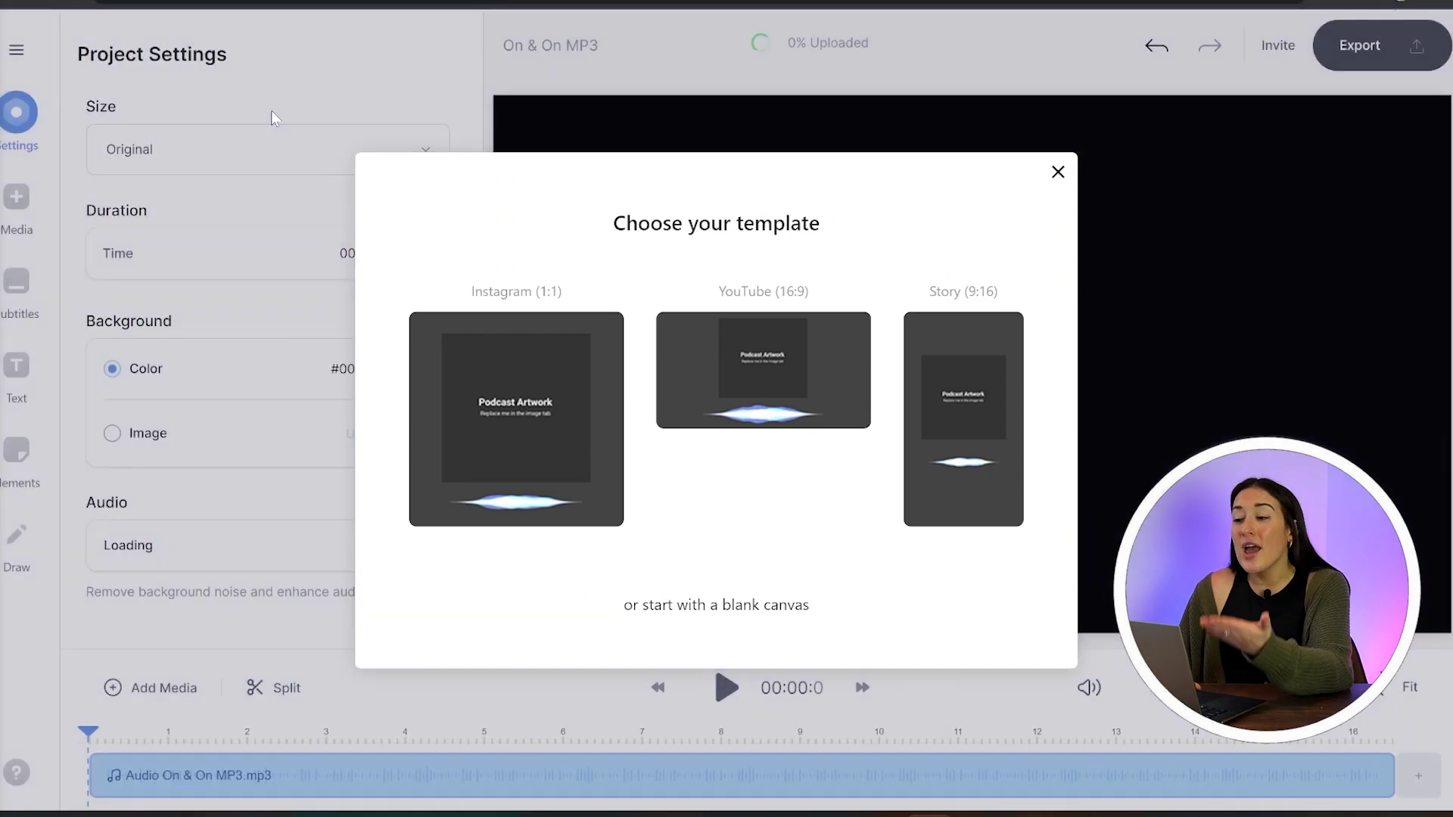
pyautogui.click(702, 373)
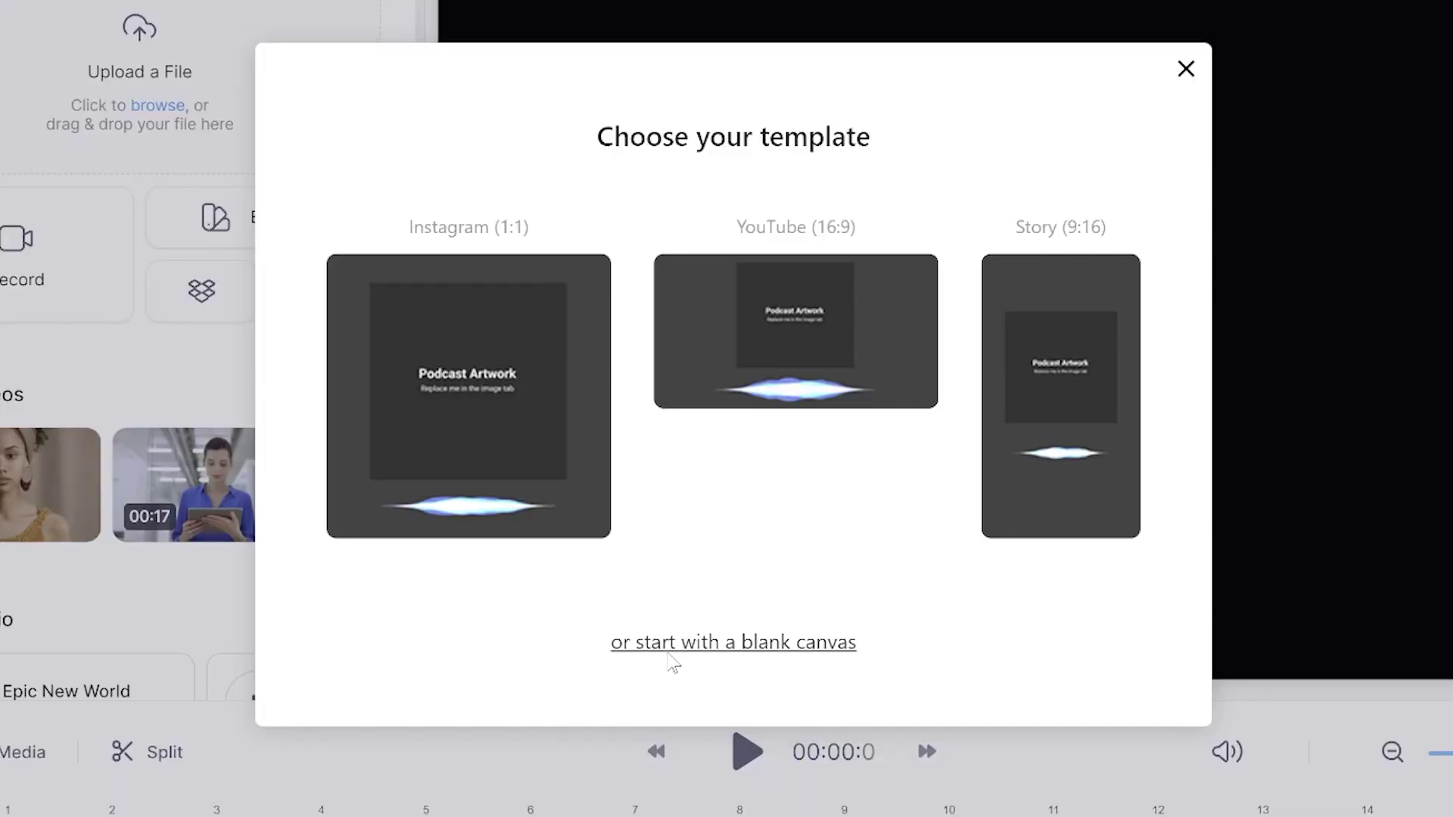
pyautogui.click(670, 653)
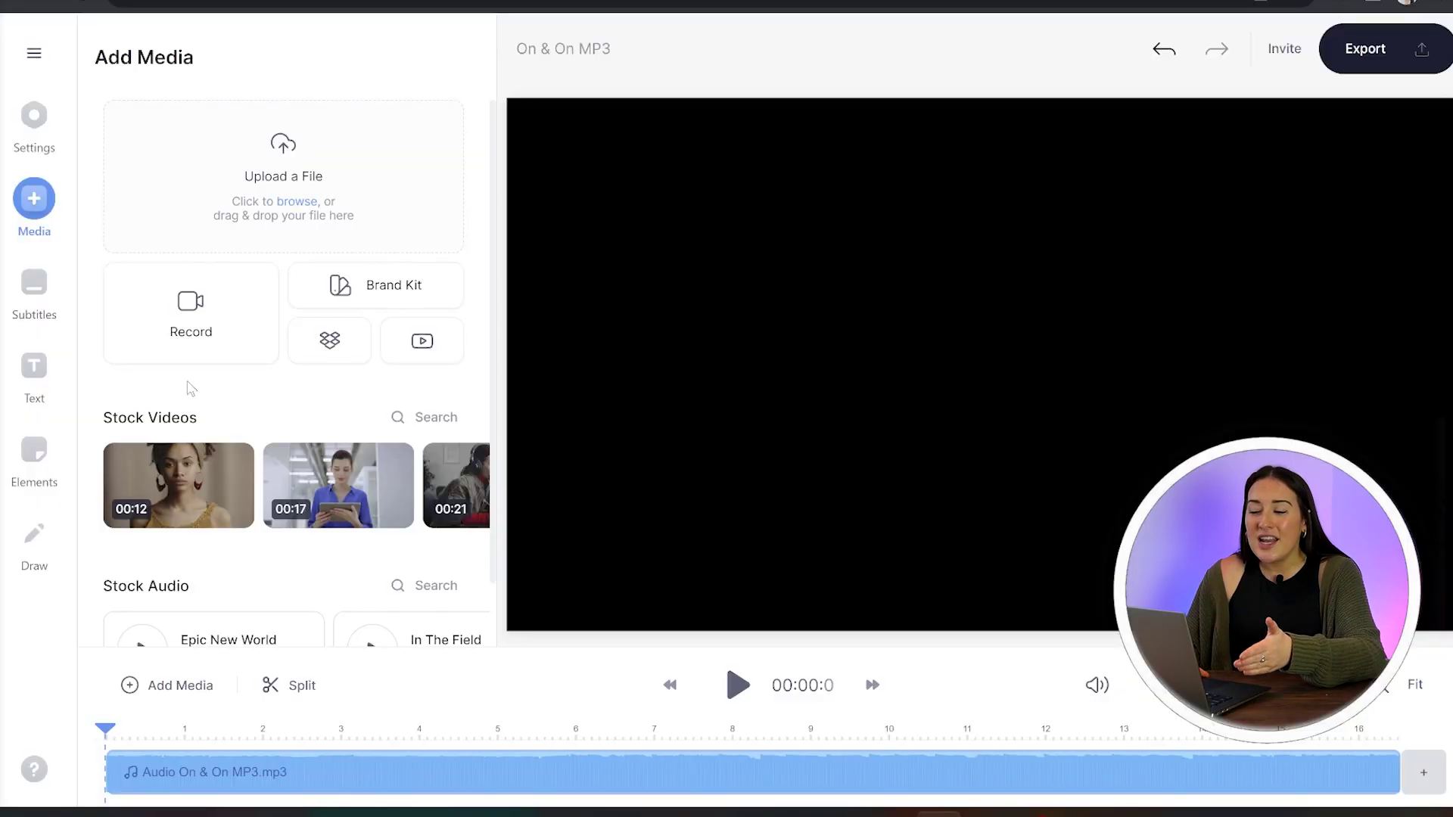
# Add stock nature video clips from the Stock Videos library to the timeline.
pyautogui.scroll(-1, 189, 388)
pyautogui.click(428, 347)
pyautogui.moveTo(494, 174); pyautogui.dragTo(498, 253)
pyautogui.moveTo(925, 412); pyautogui.dragTo(968, 816)
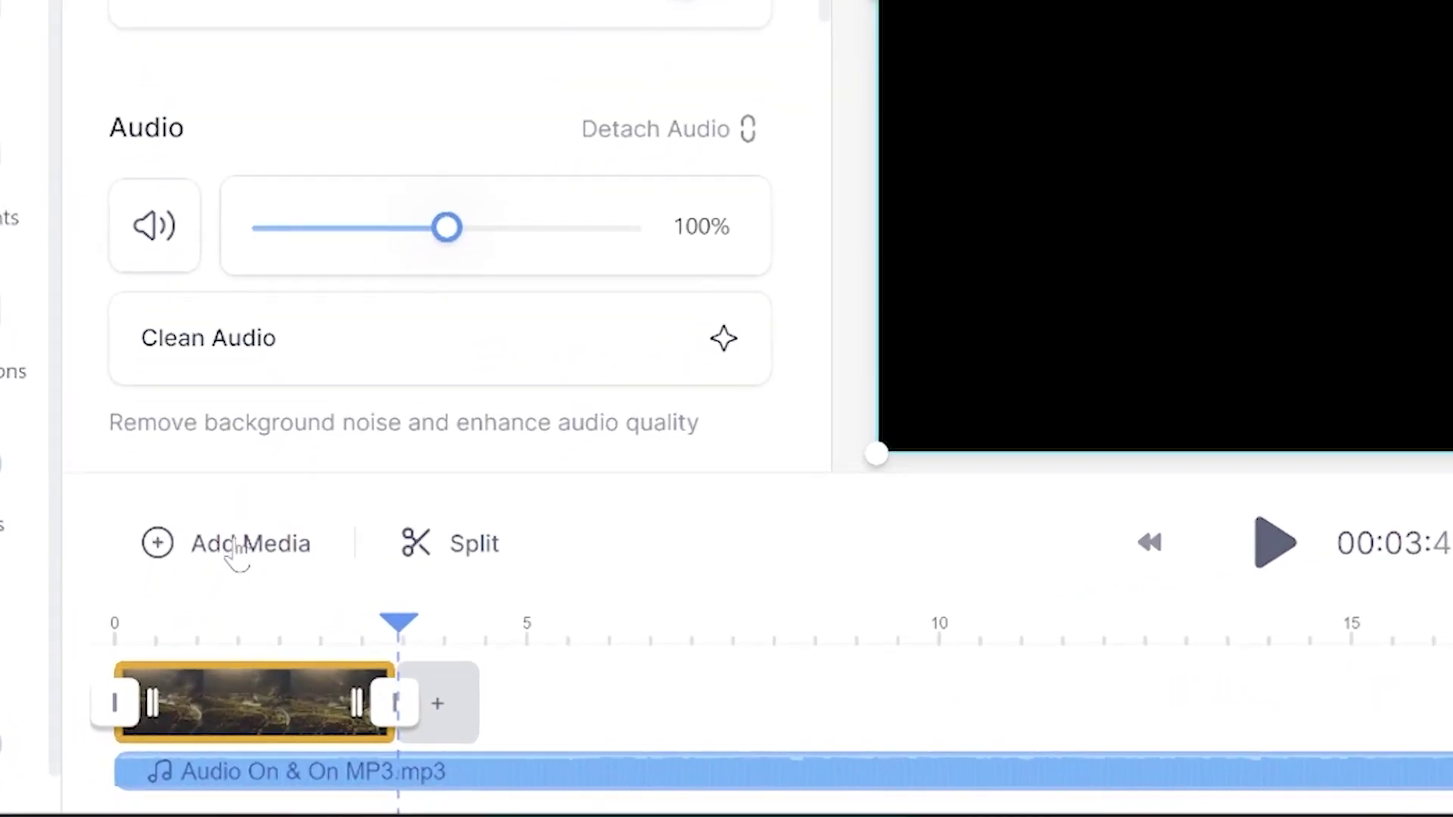
# Browse the stock video library for more drone clips to add.
pyautogui.click(172, 657)
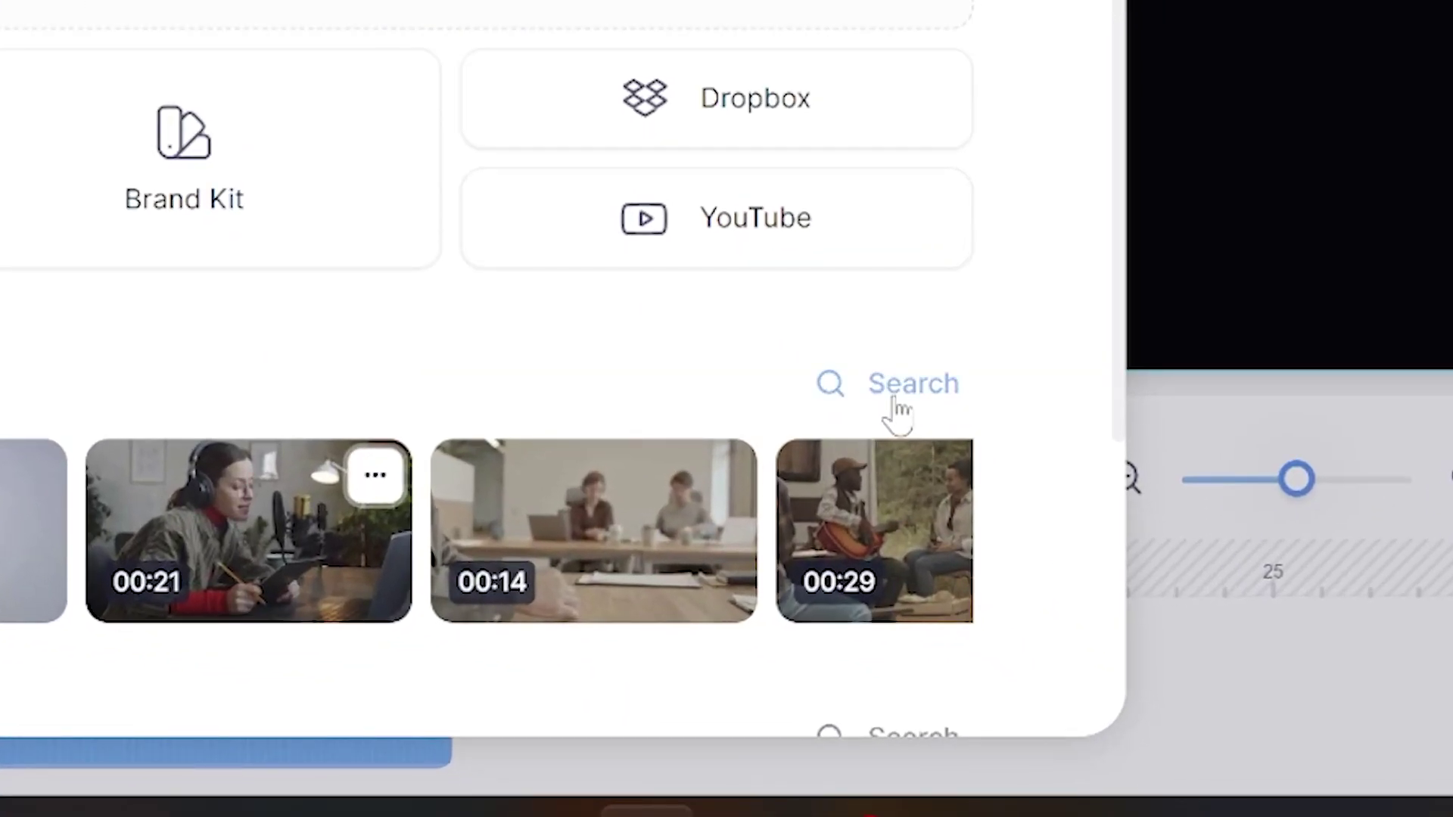
pyautogui.click(905, 384)
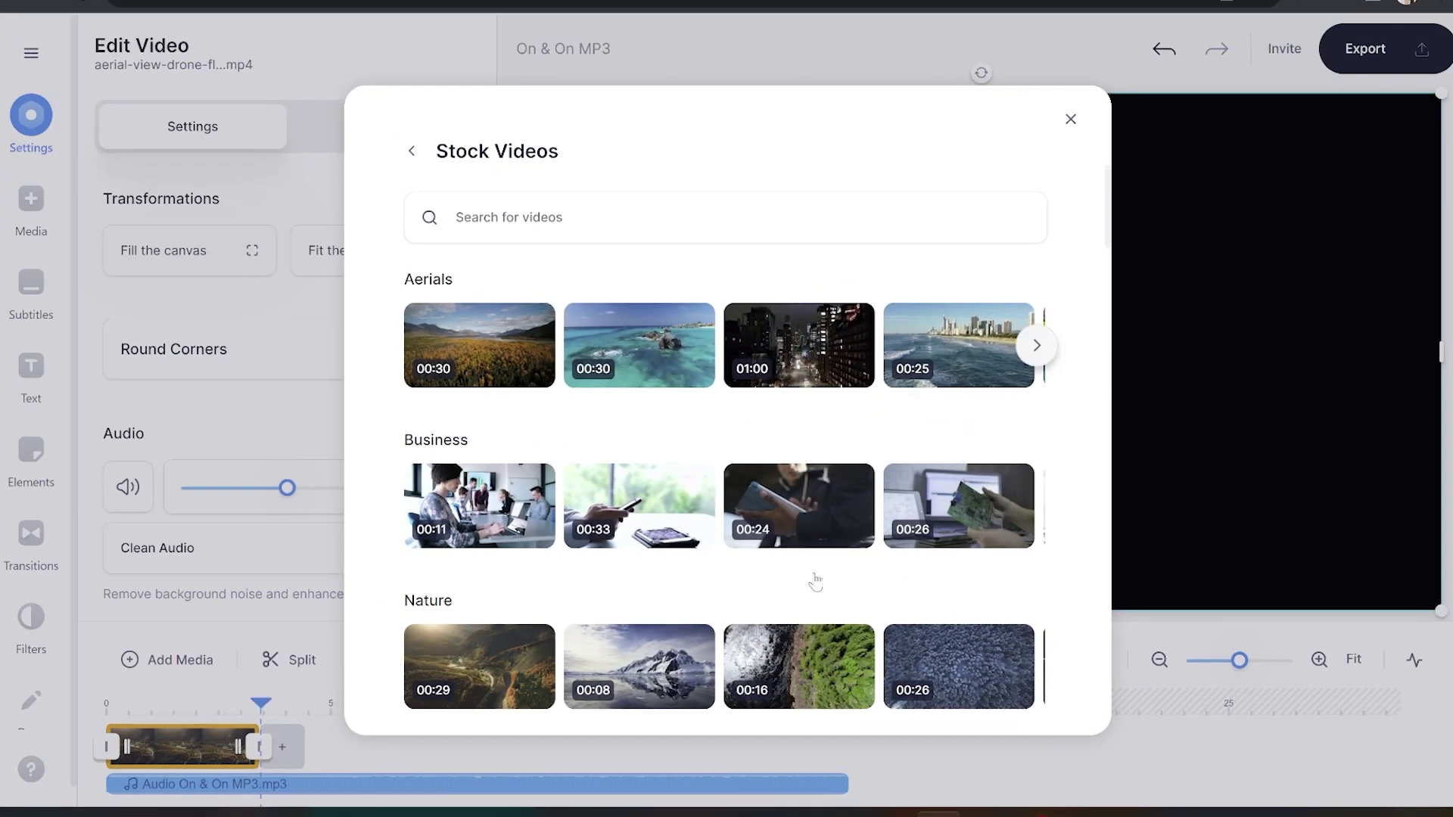
pyautogui.scroll(-2, 802, 606)
pyautogui.scroll(-3, 787, 629)
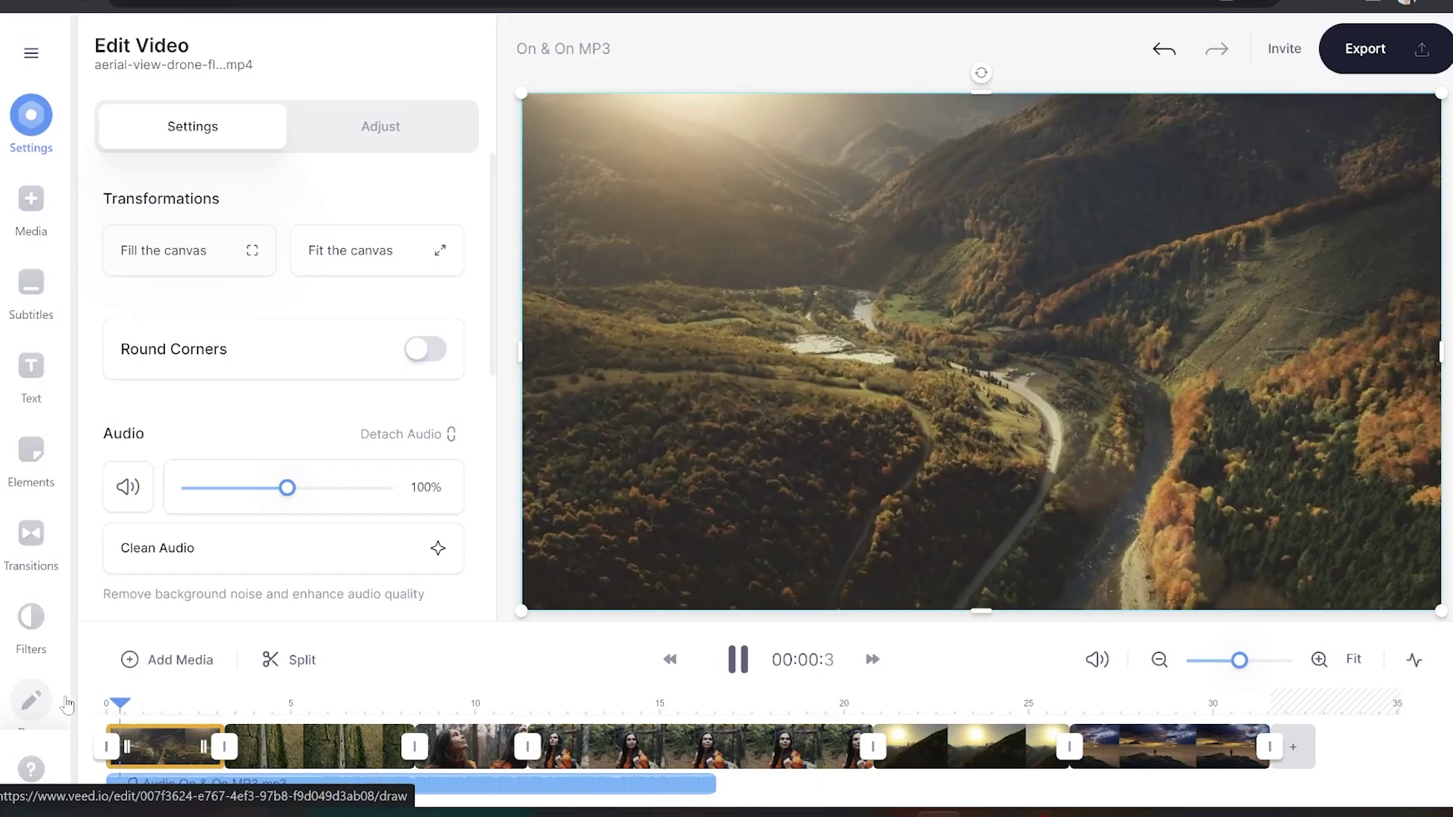
# Split the opening drone clip at the playhead, delete the leftover piece, and close the gap.
pyautogui.press('space')
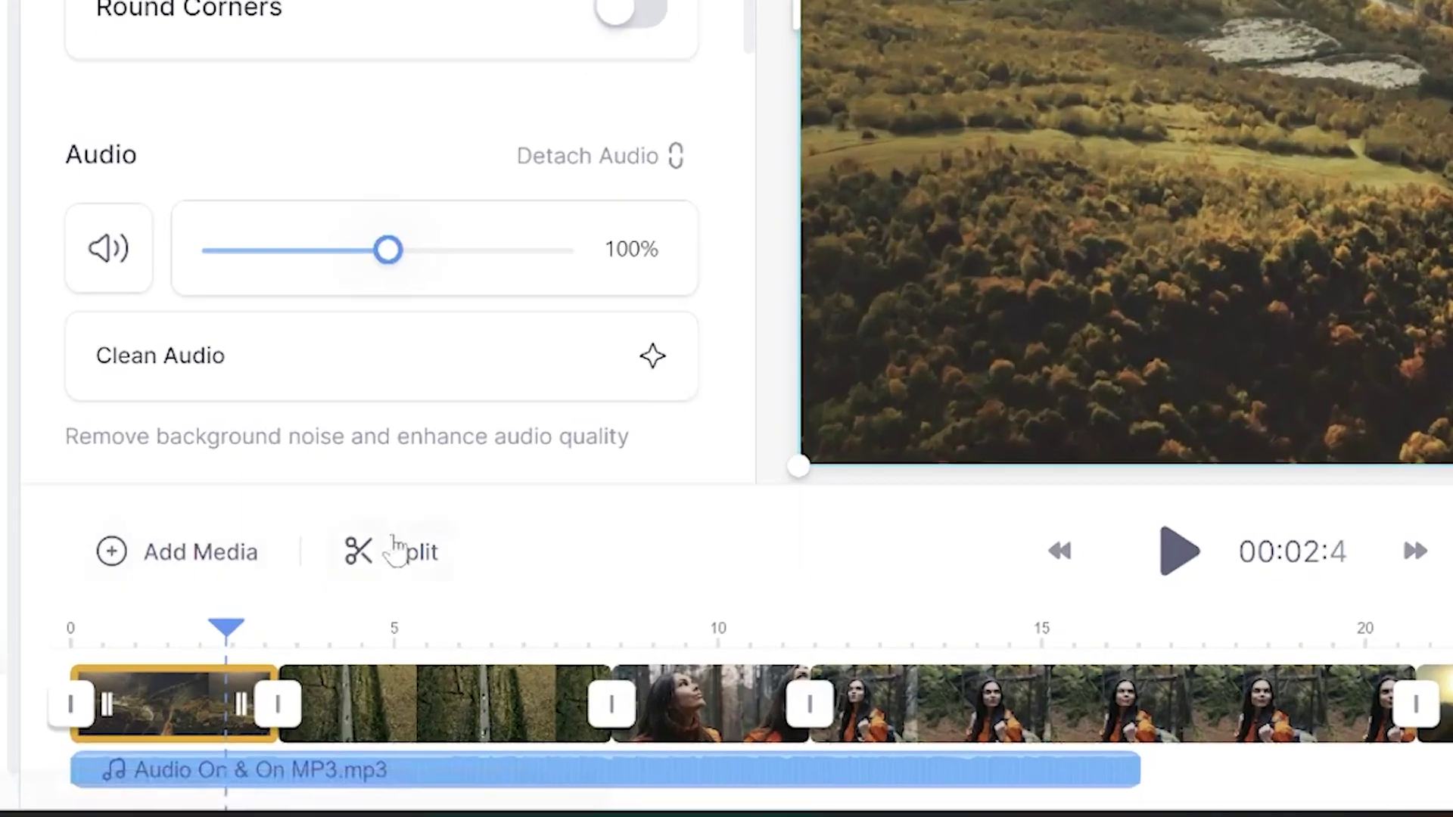
pyautogui.click(291, 662)
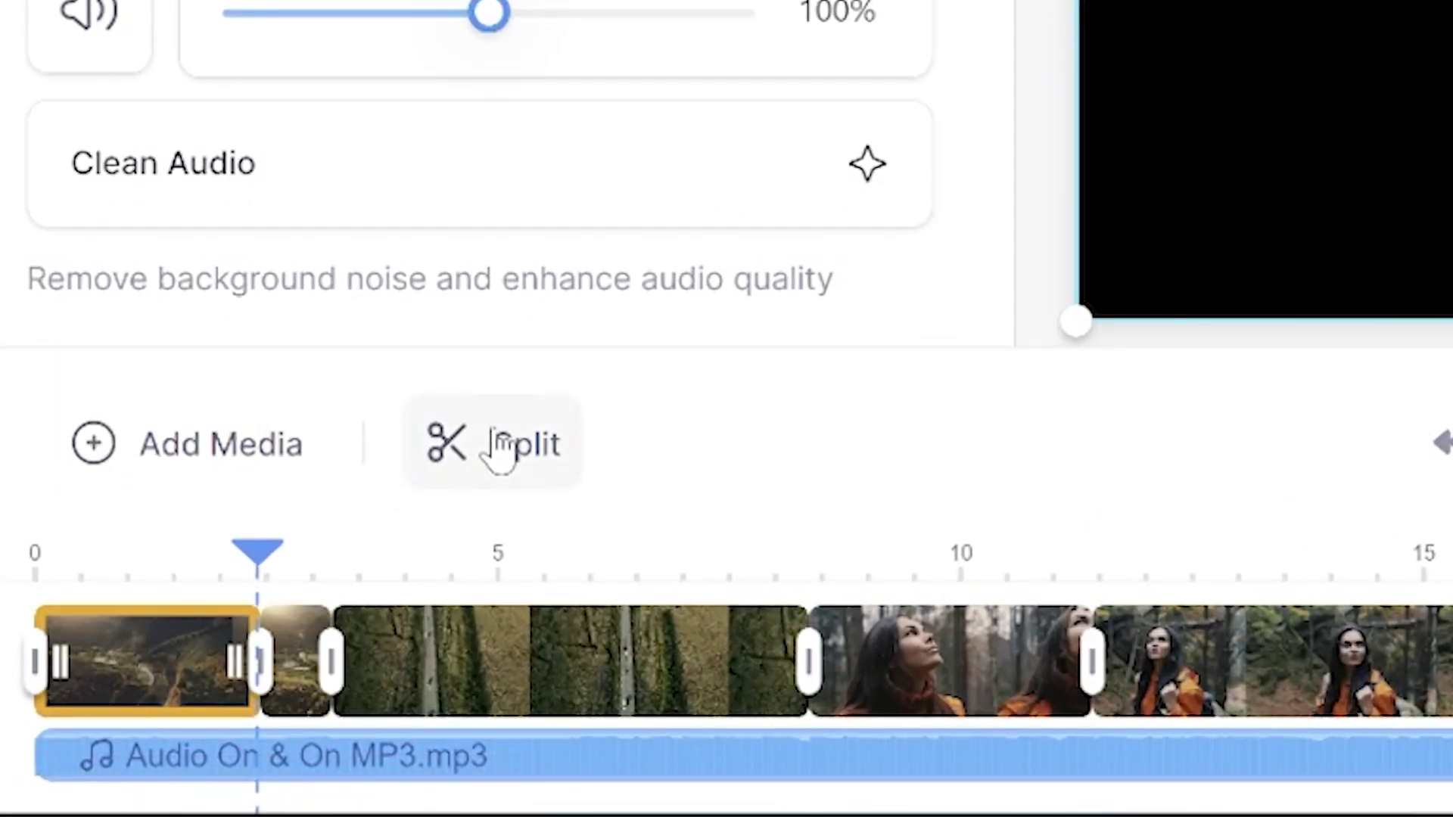
pyautogui.rightClick(295, 659)
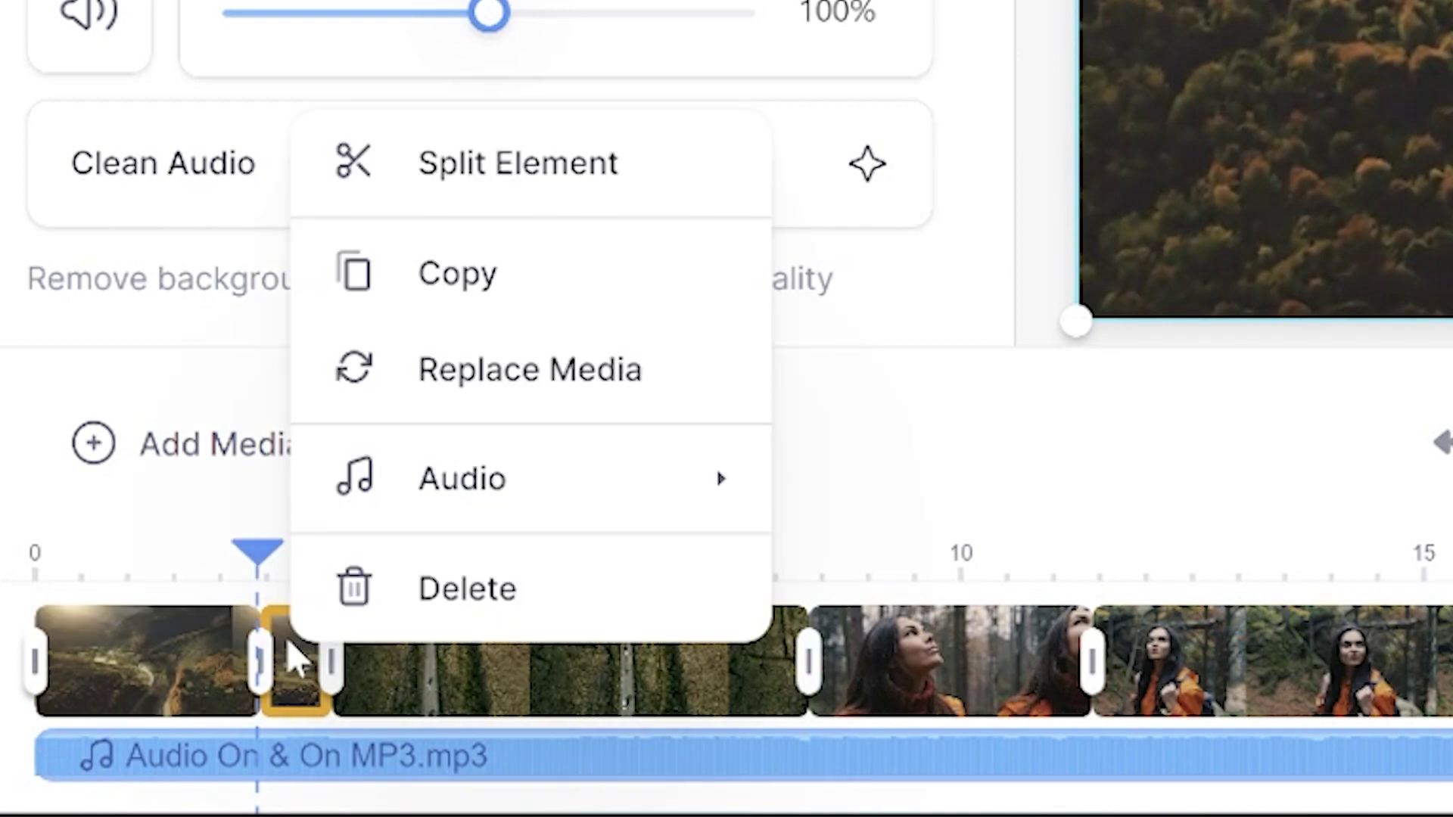
pyautogui.click(395, 606)
pyautogui.moveTo(426, 647); pyautogui.dragTo(352, 648)
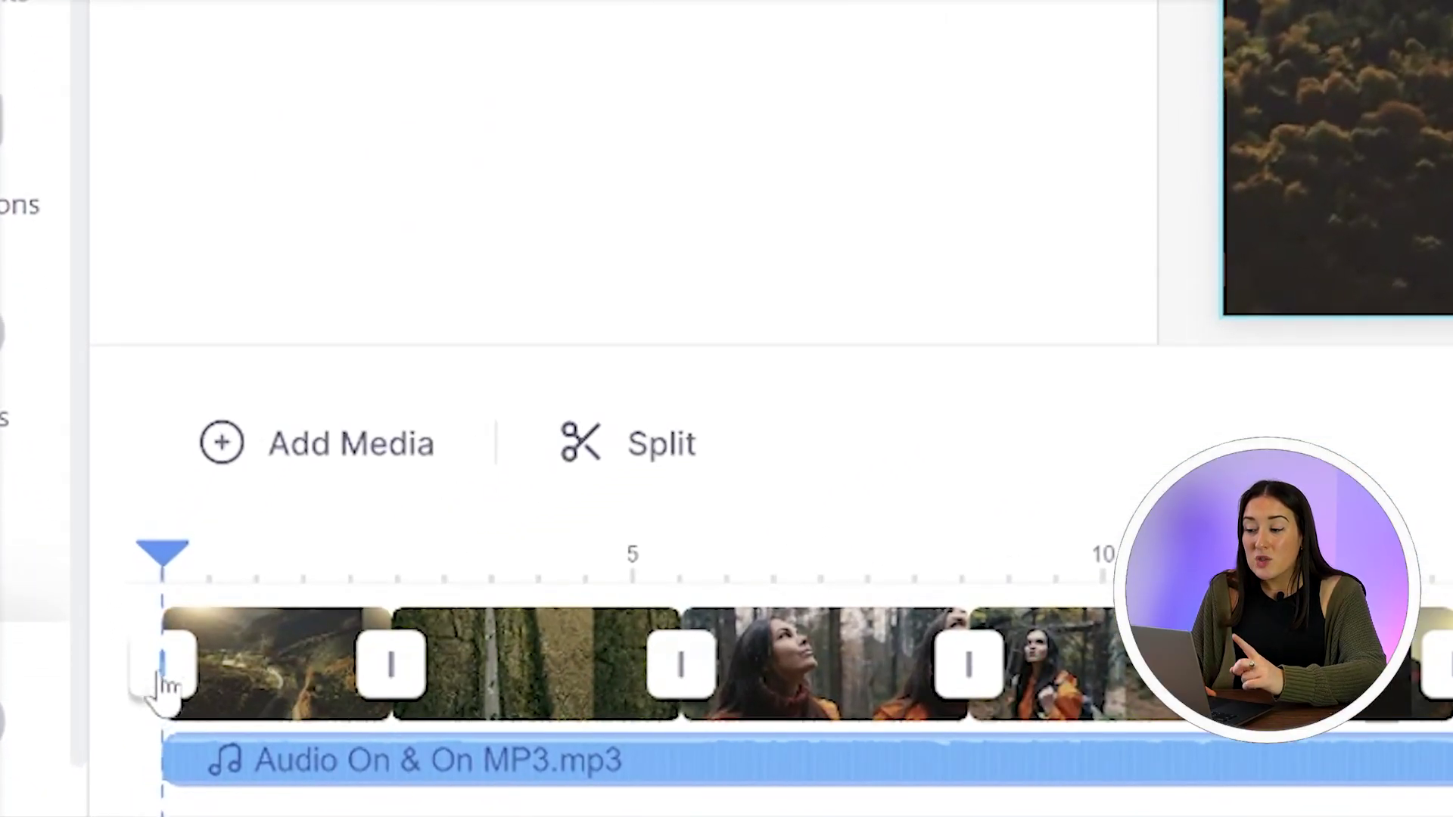
pyautogui.click(174, 672)
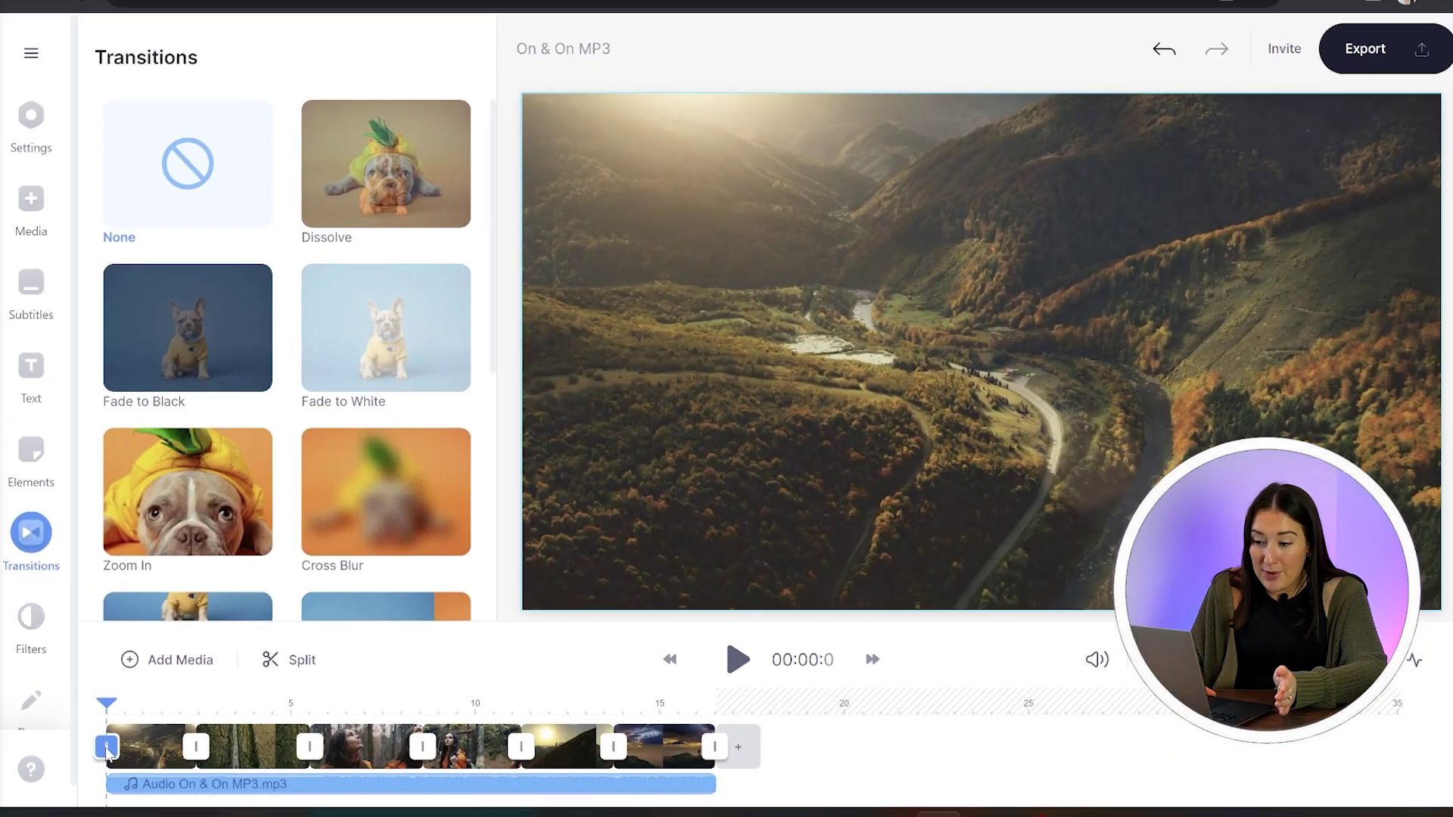
# Use a Fade to White transition at the first cut and Dissolve at the second.
pyautogui.click(369, 183)
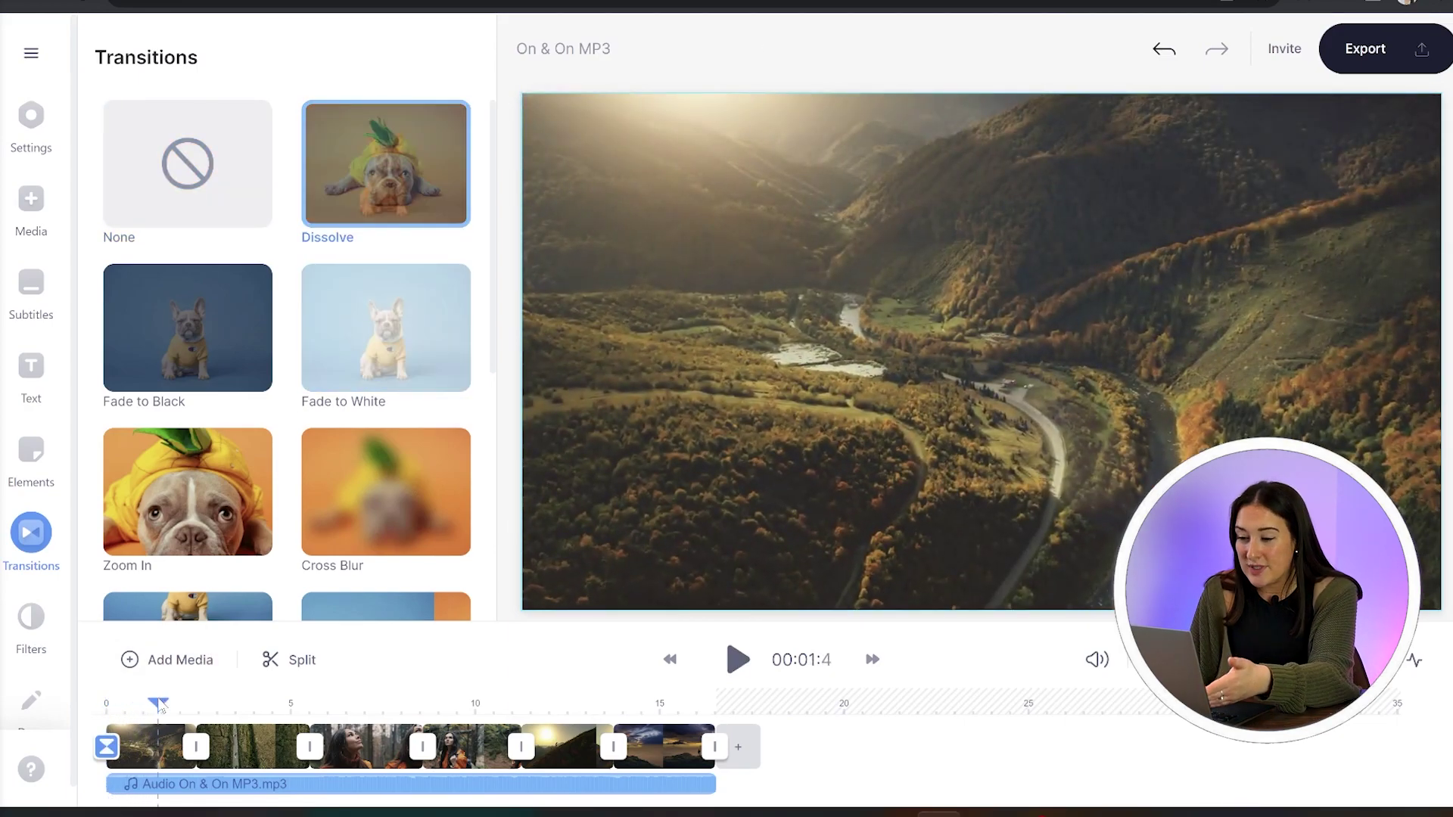
pyautogui.click(172, 748)
pyautogui.moveTo(182, 706); pyautogui.dragTo(98, 697)
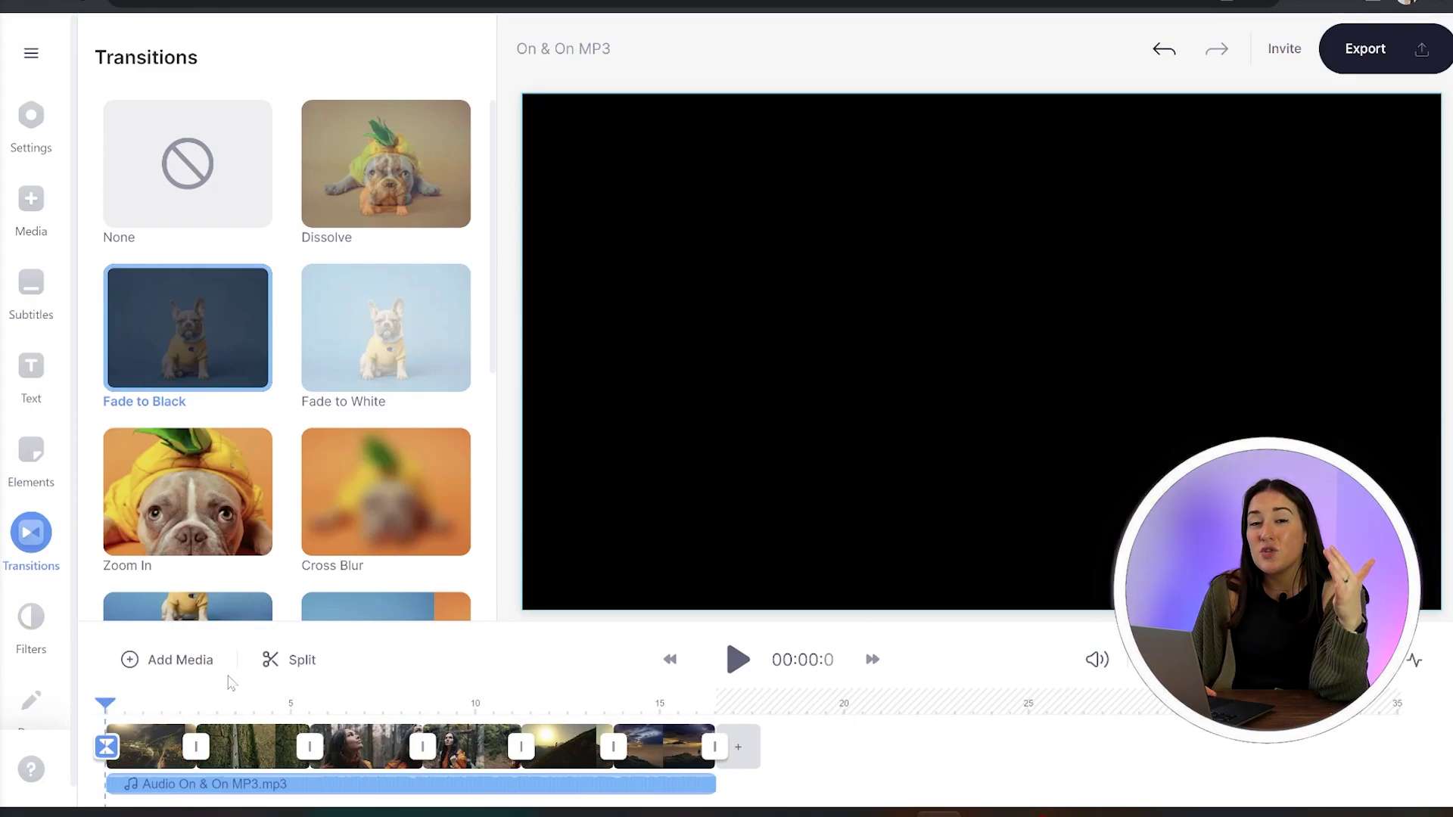
pyautogui.click(388, 376)
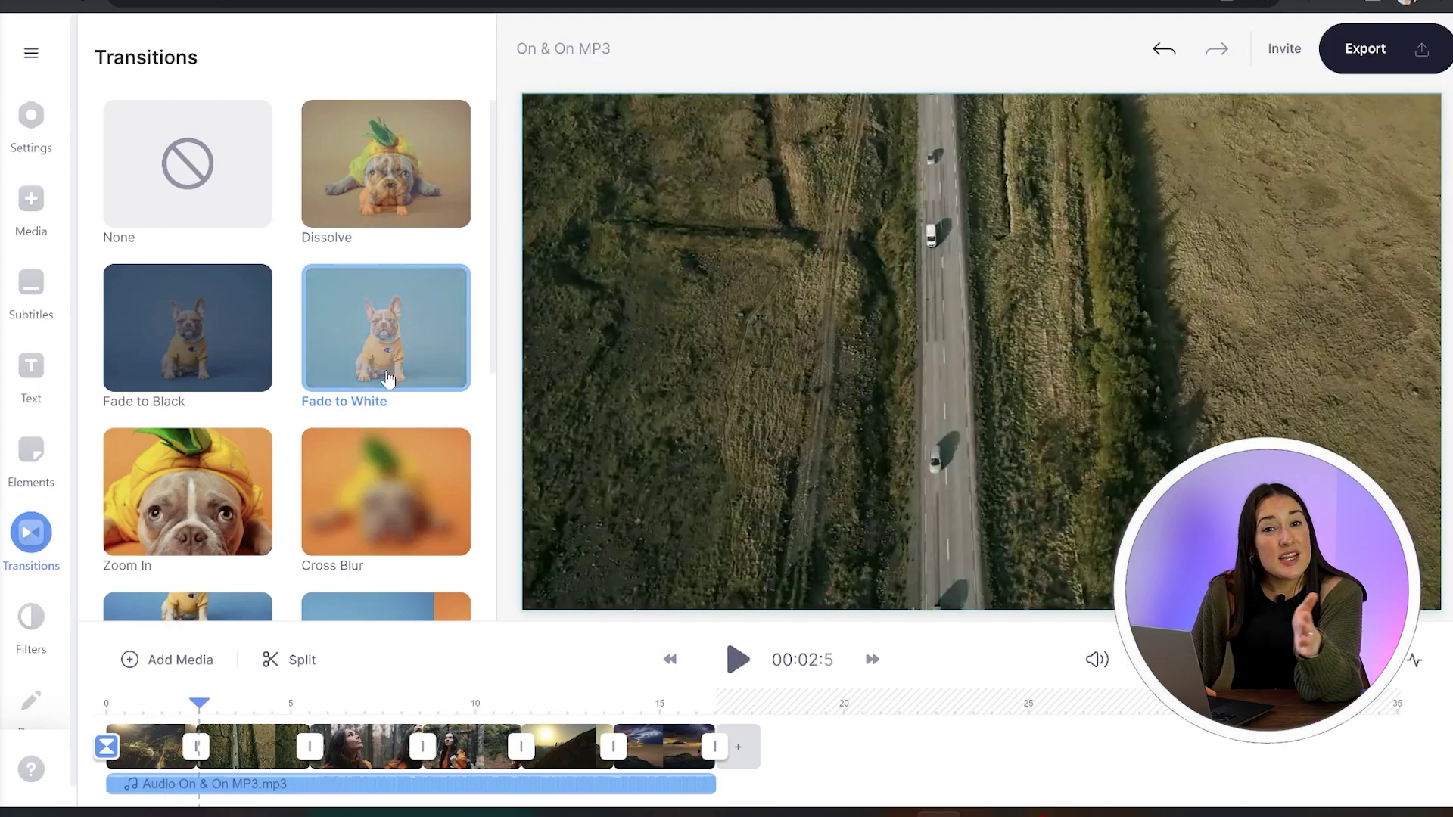
pyautogui.click(369, 155)
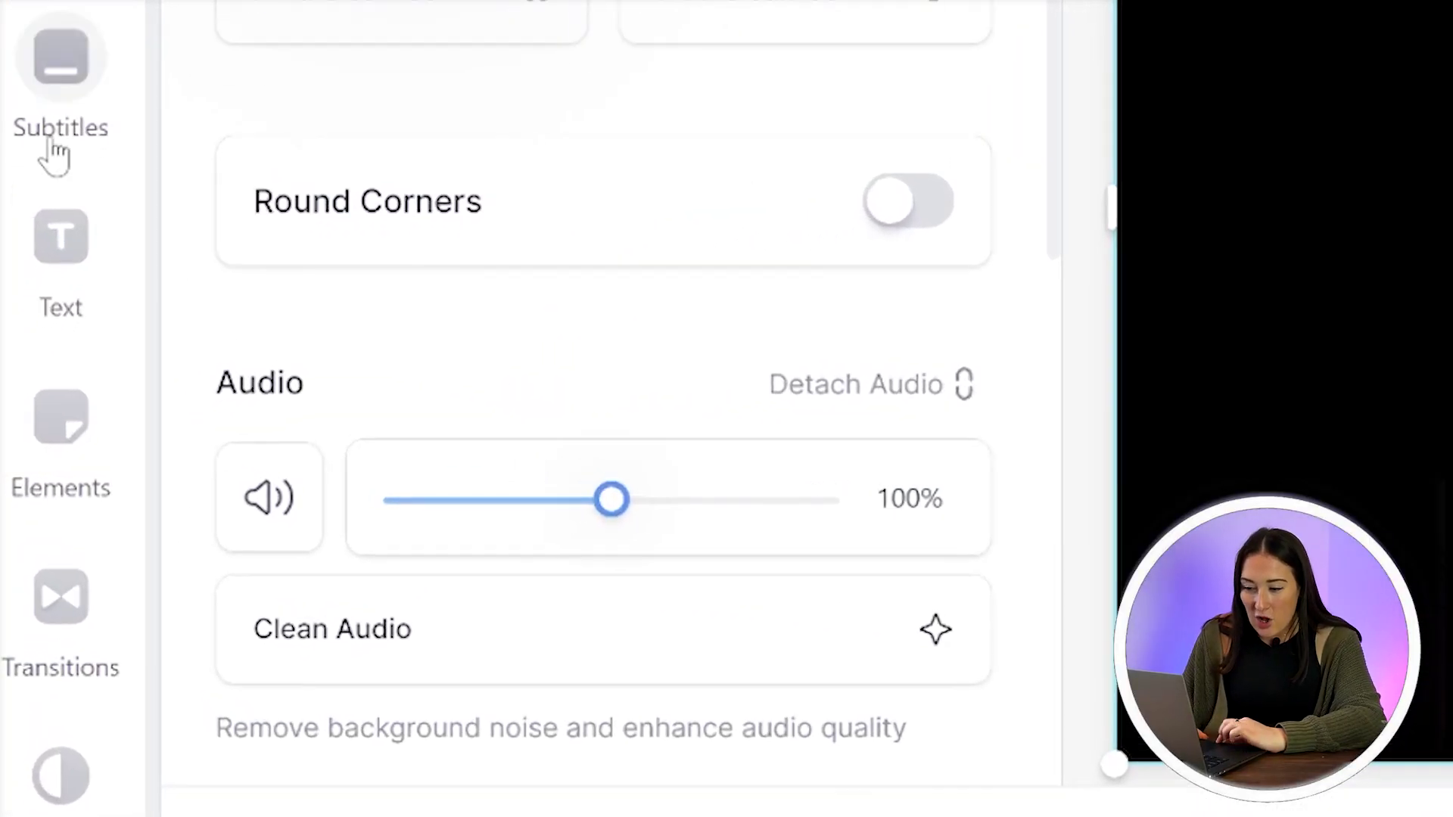
# Add the orange (#FFAC46) bar sound wave from the Elements library to the video.
pyautogui.click(76, 452)
pyautogui.scroll(-3, 500, 431)
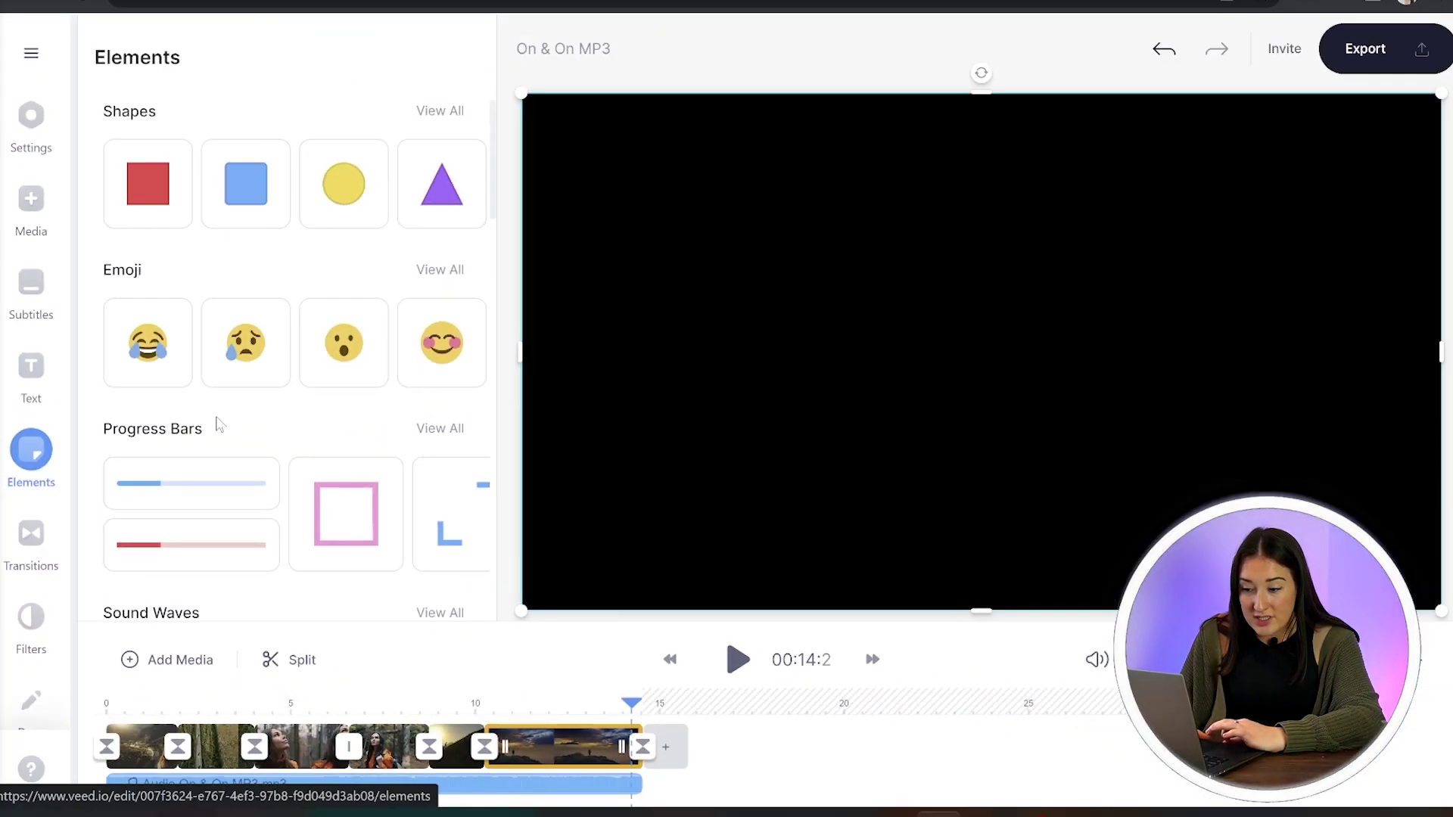
pyautogui.click(437, 381)
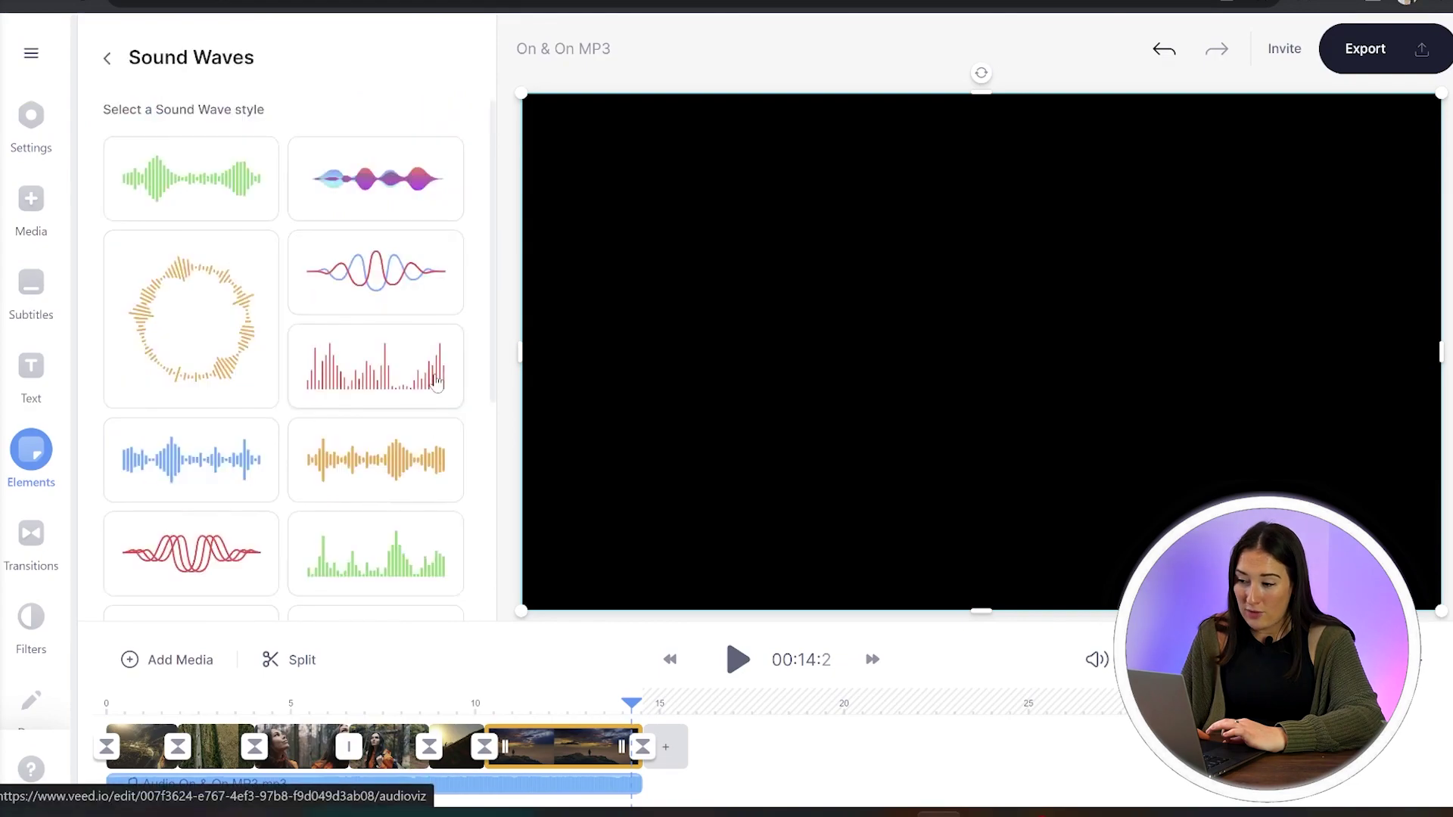
pyautogui.scroll(-5, 367, 454)
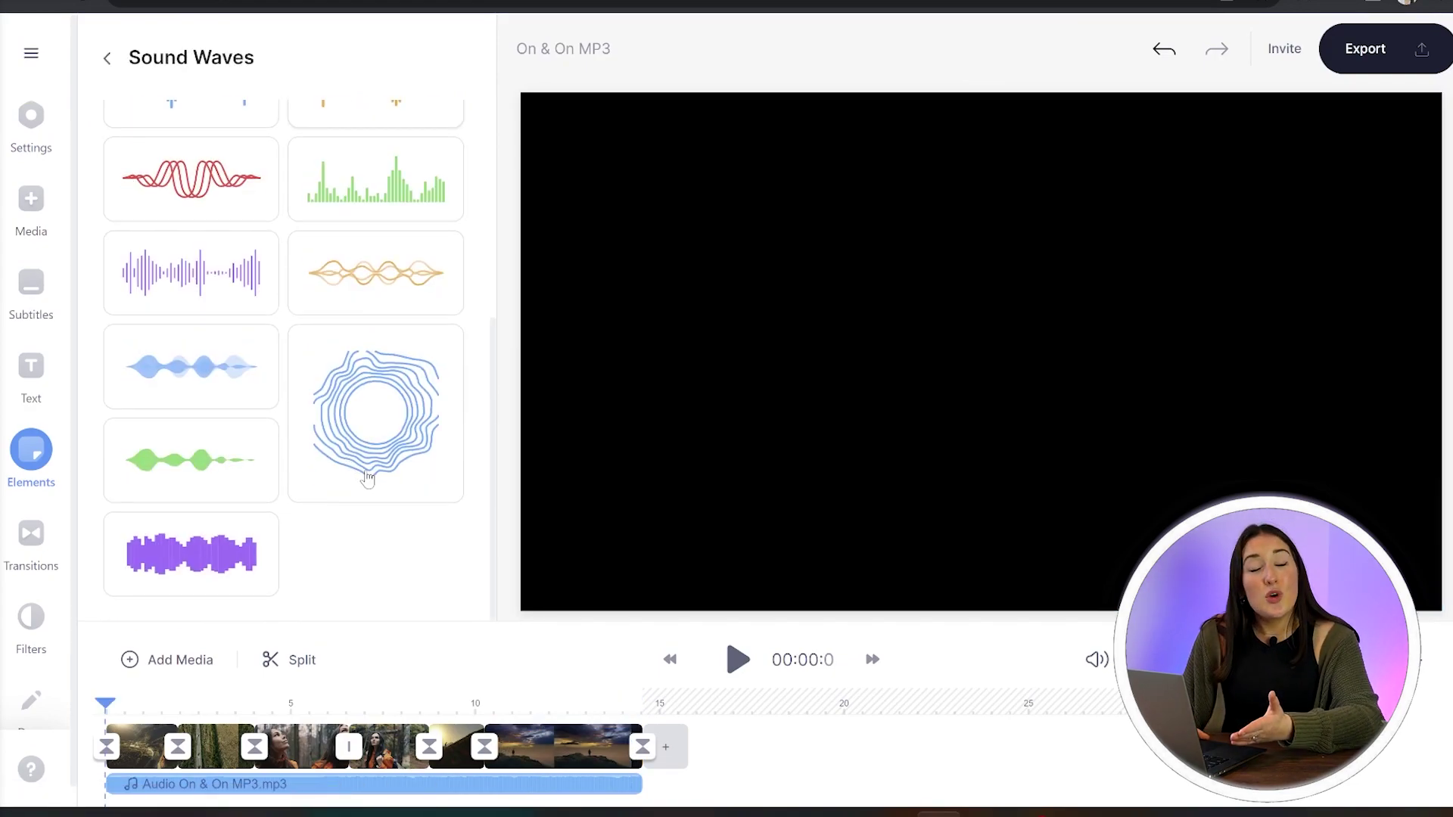
pyautogui.scroll(5, 368, 479)
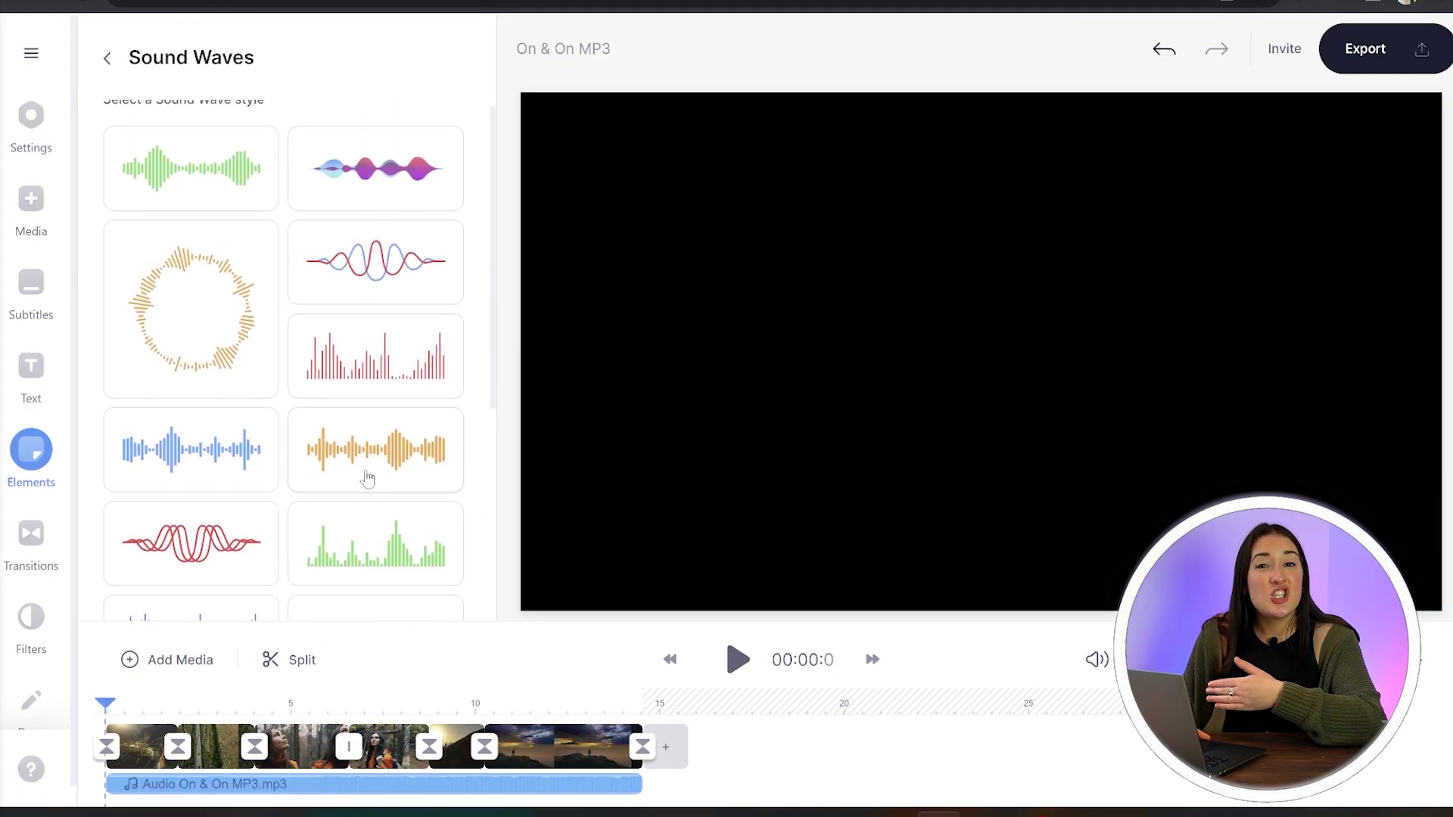
pyautogui.click(367, 475)
# Shrink the sound wave near the bottom of the frame and preview the playback.
pyautogui.press('space')
pyautogui.press('space')
pyautogui.moveTo(766, 494); pyautogui.dragTo(837, 508)
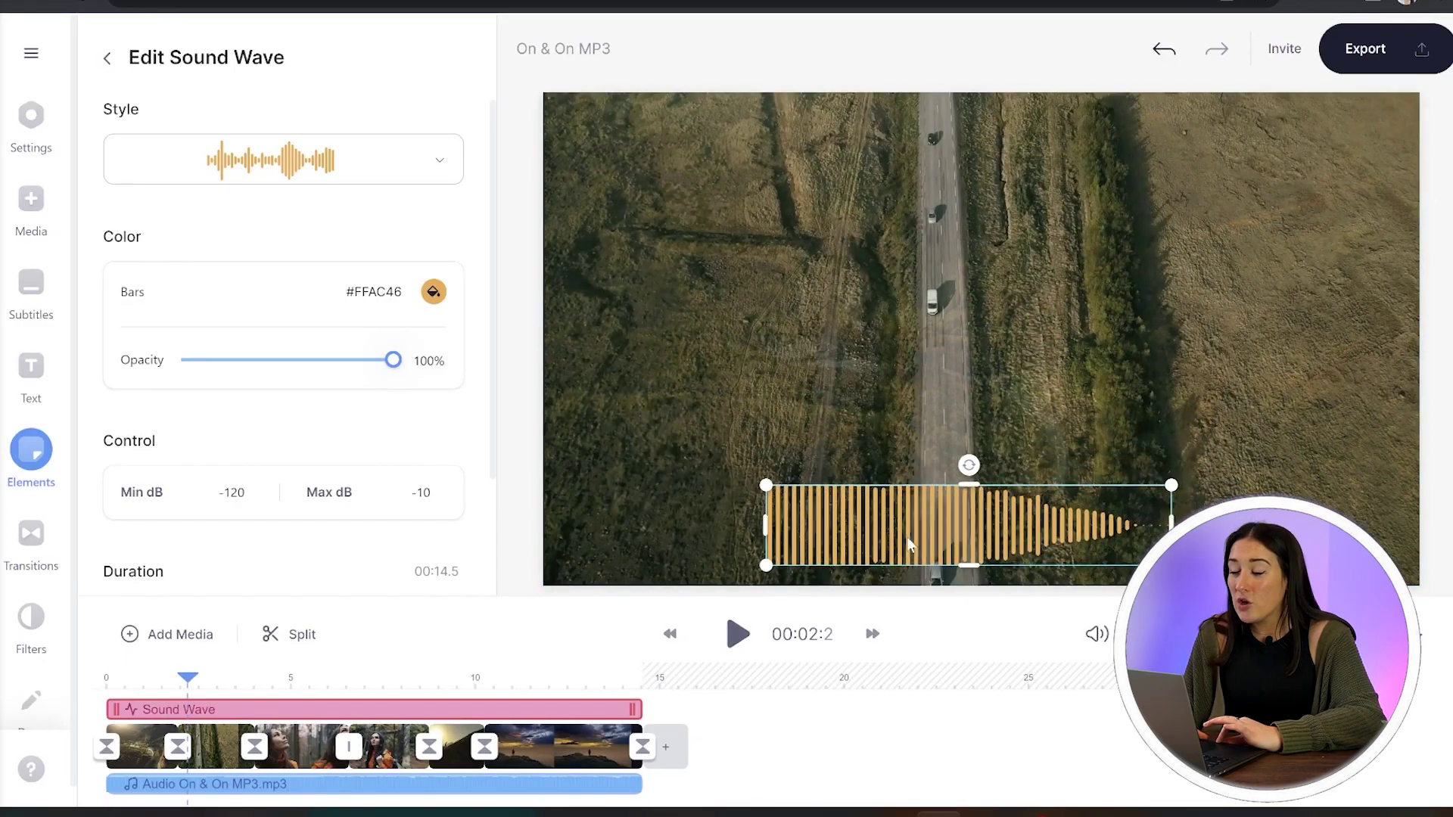
pyautogui.press('space')
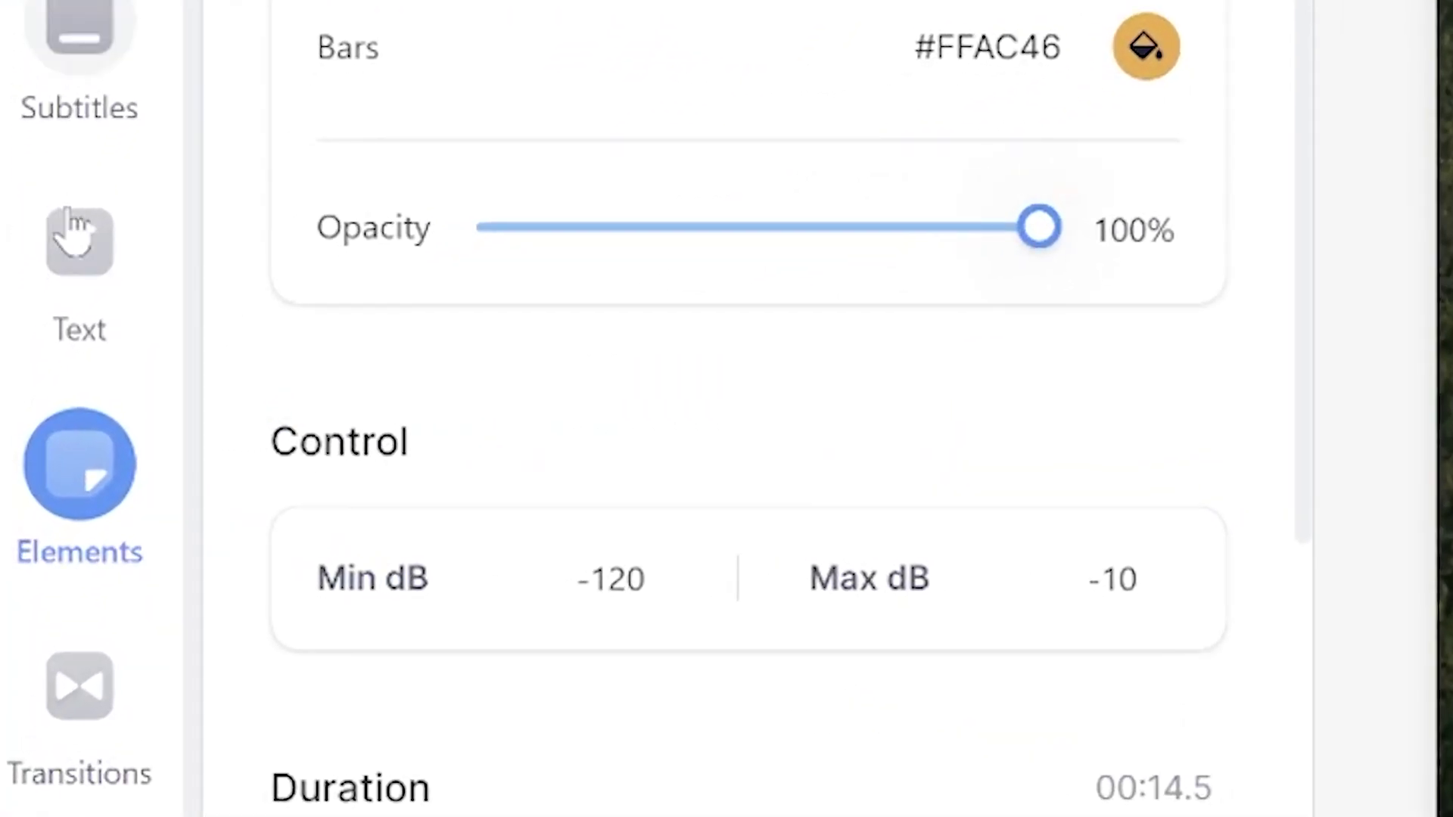
pyautogui.click(96, 265)
# Add the Life happens / coffee helps template in Alfa Slab One, retitled On & On / by Cartoon.
pyautogui.scroll(-6, 978, 263)
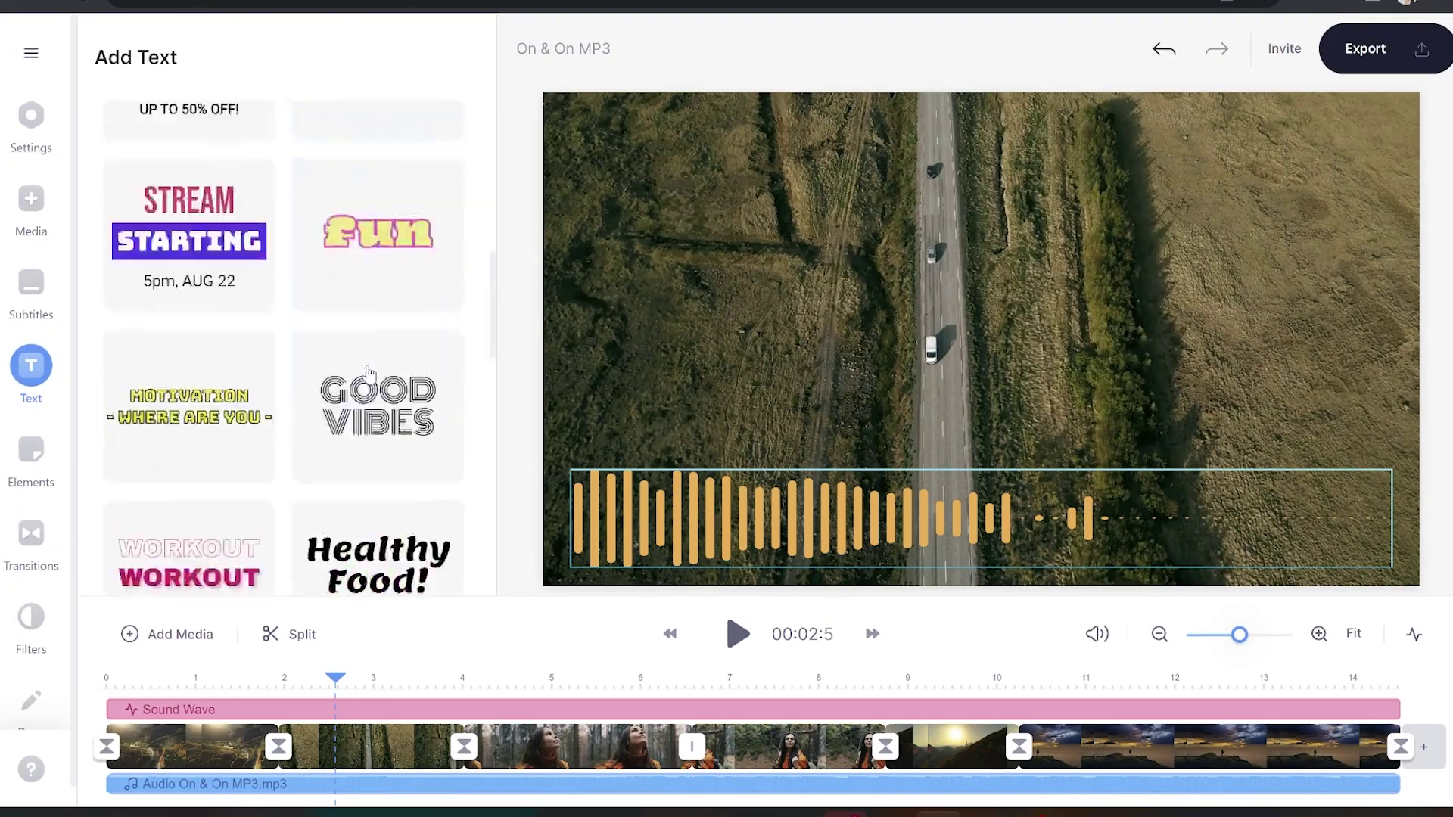
pyautogui.scroll(-5, 371, 374)
pyautogui.scroll(10, 369, 373)
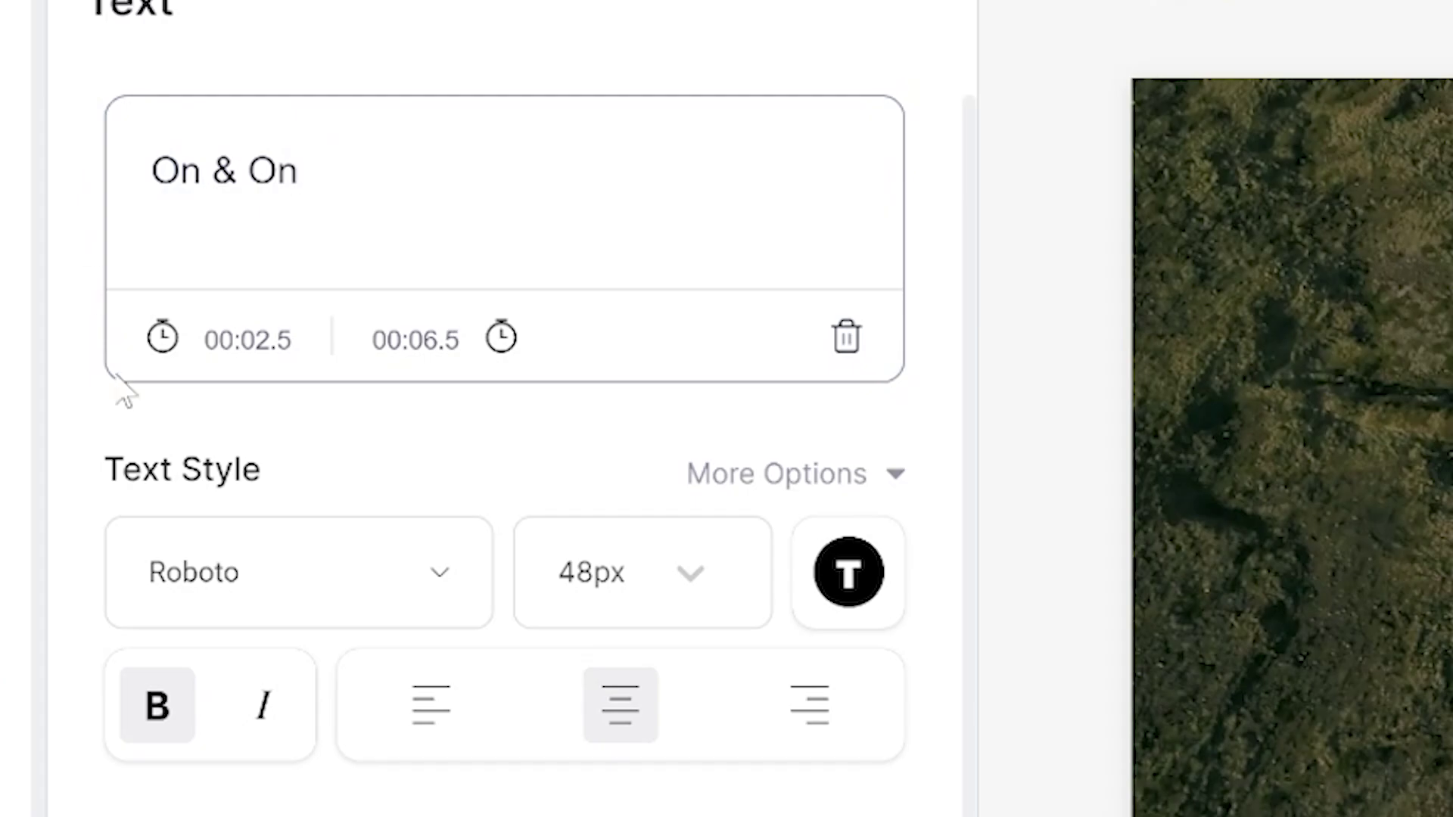
pyautogui.click(299, 572)
pyautogui.click(193, 500)
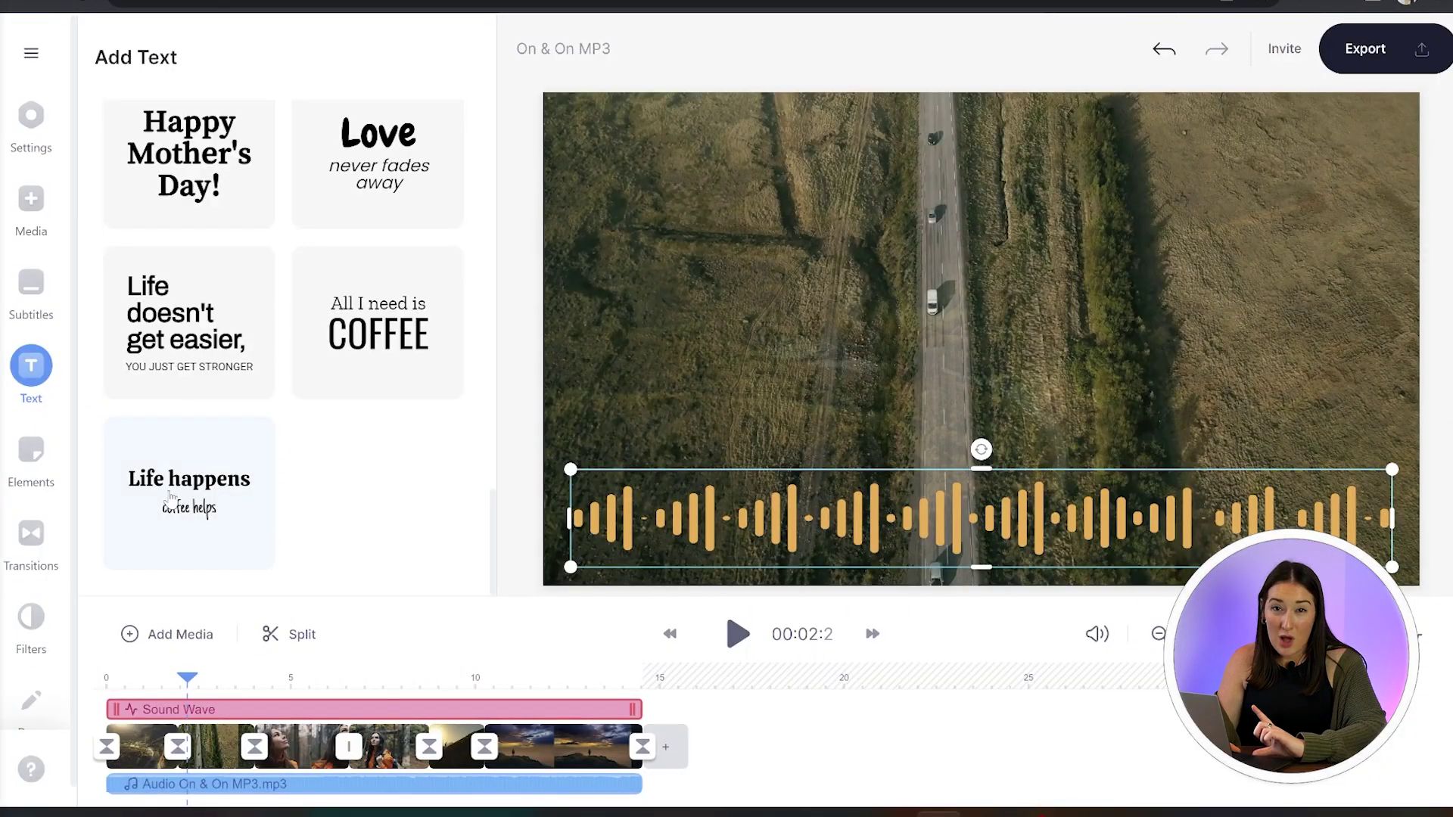
pyautogui.click(172, 496)
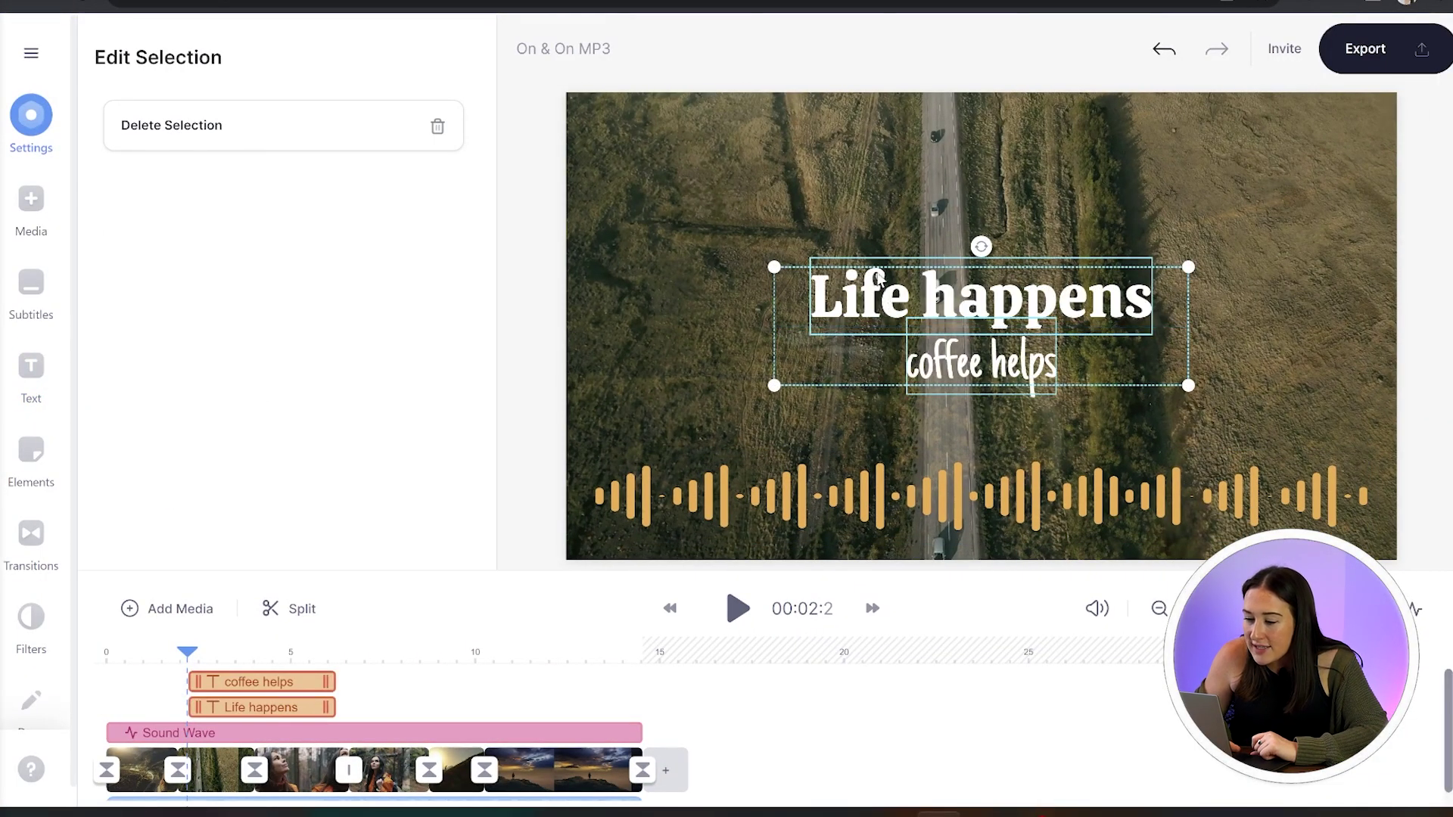
pyautogui.click(981, 296)
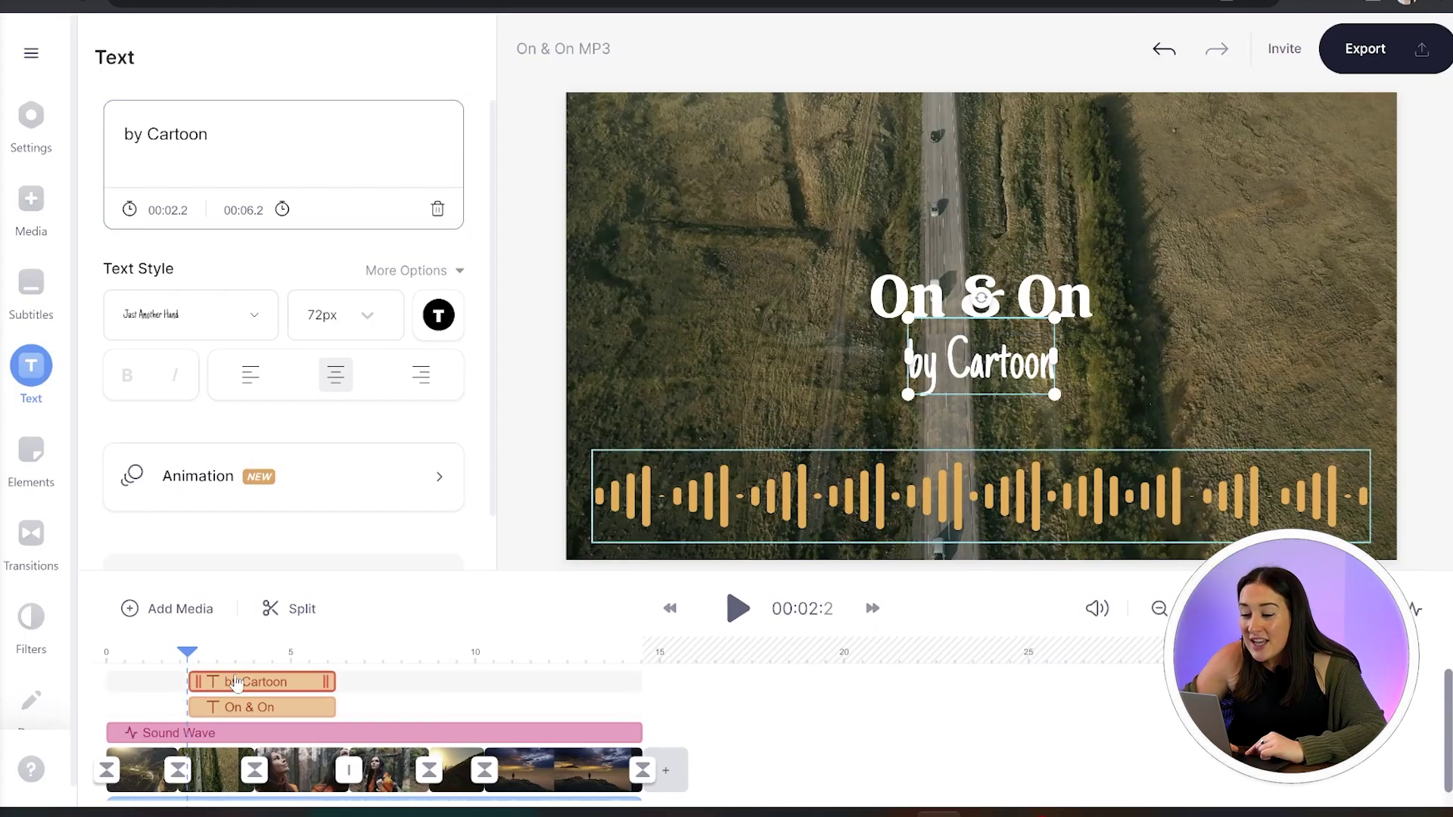
# Stretch the On & On and by Cartoon text clips to the video's end.
pyautogui.click(196, 707)
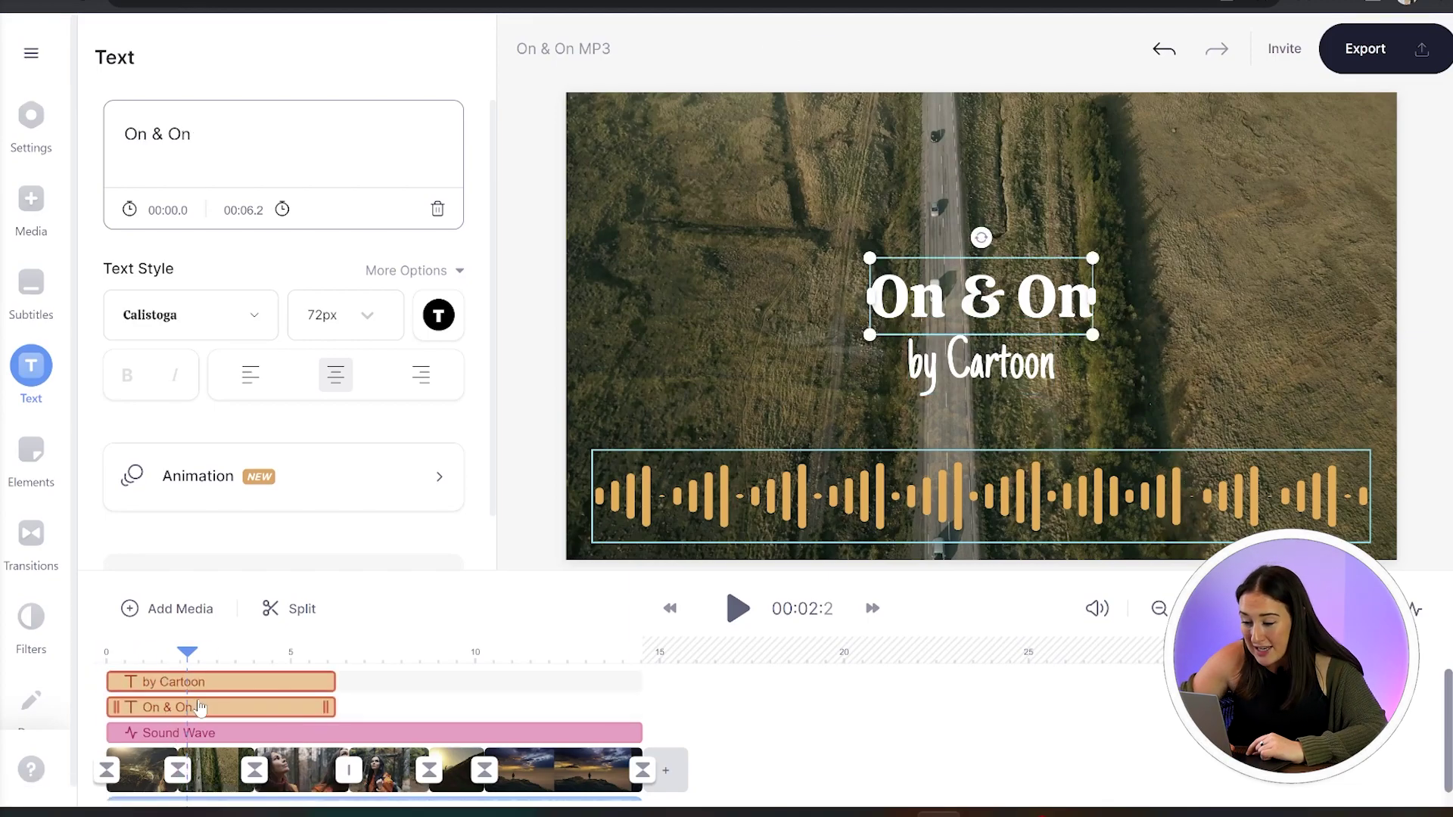
pyautogui.moveTo(328, 681); pyautogui.dragTo(640, 681)
pyautogui.moveTo(333, 707); pyautogui.dragTo(540, 736)
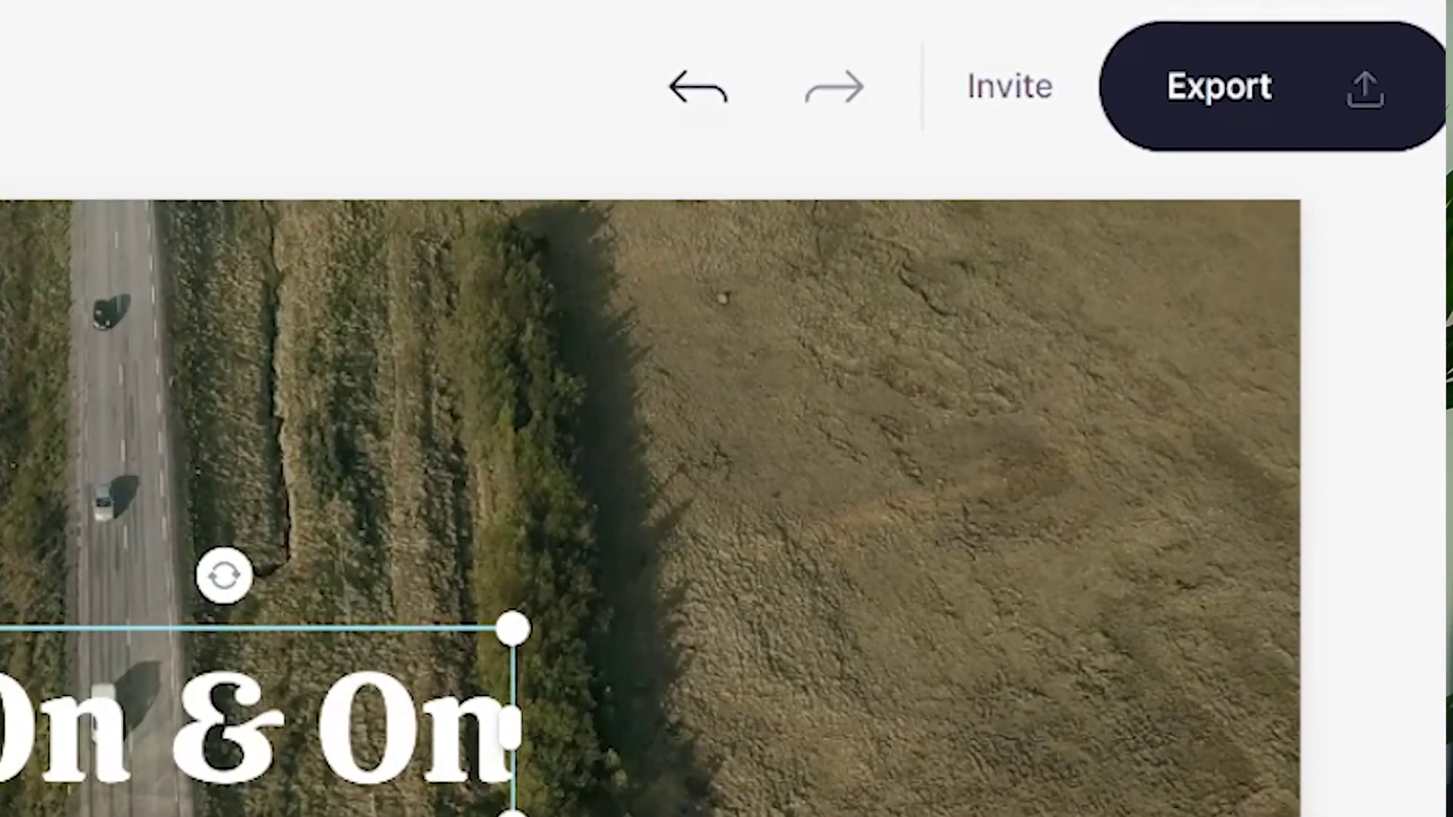
# Export the video with the Youtube 1080p preset and download it as an MP4.
pyautogui.click(1297, 90)
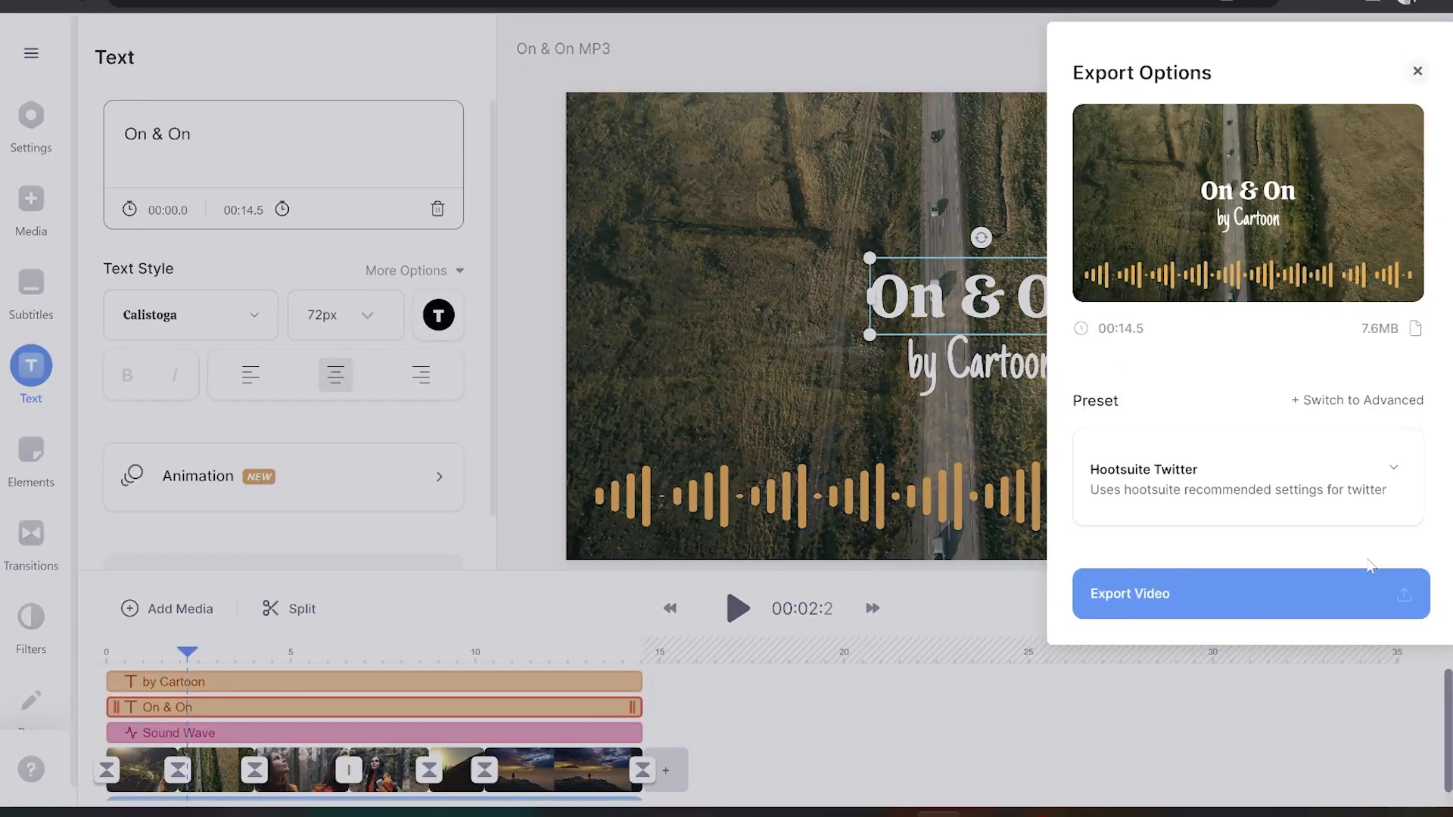
pyautogui.scroll(-1, 1164, 591)
pyautogui.click(1140, 564)
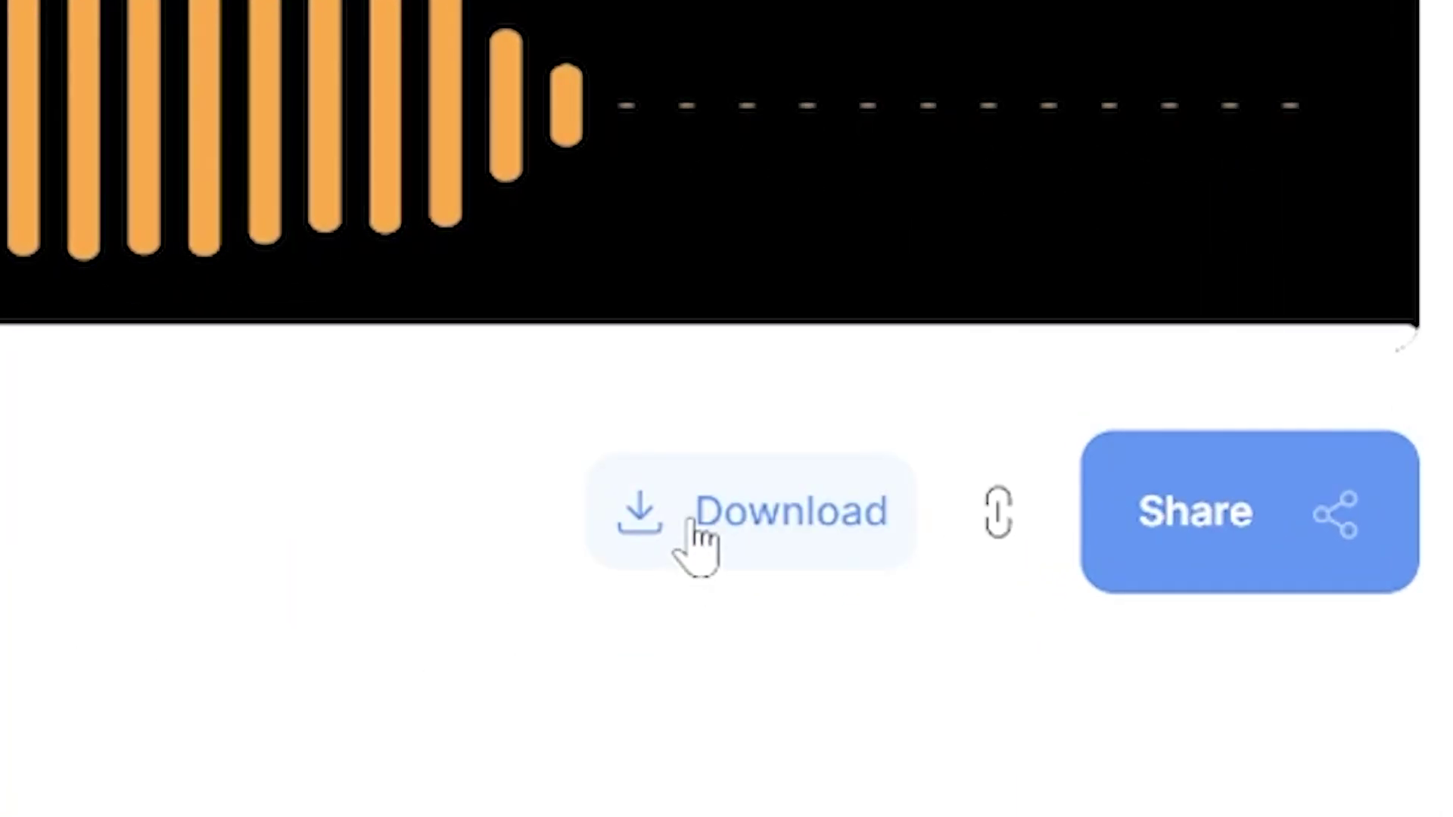
pyautogui.click(692, 522)
pyautogui.click(505, 265)
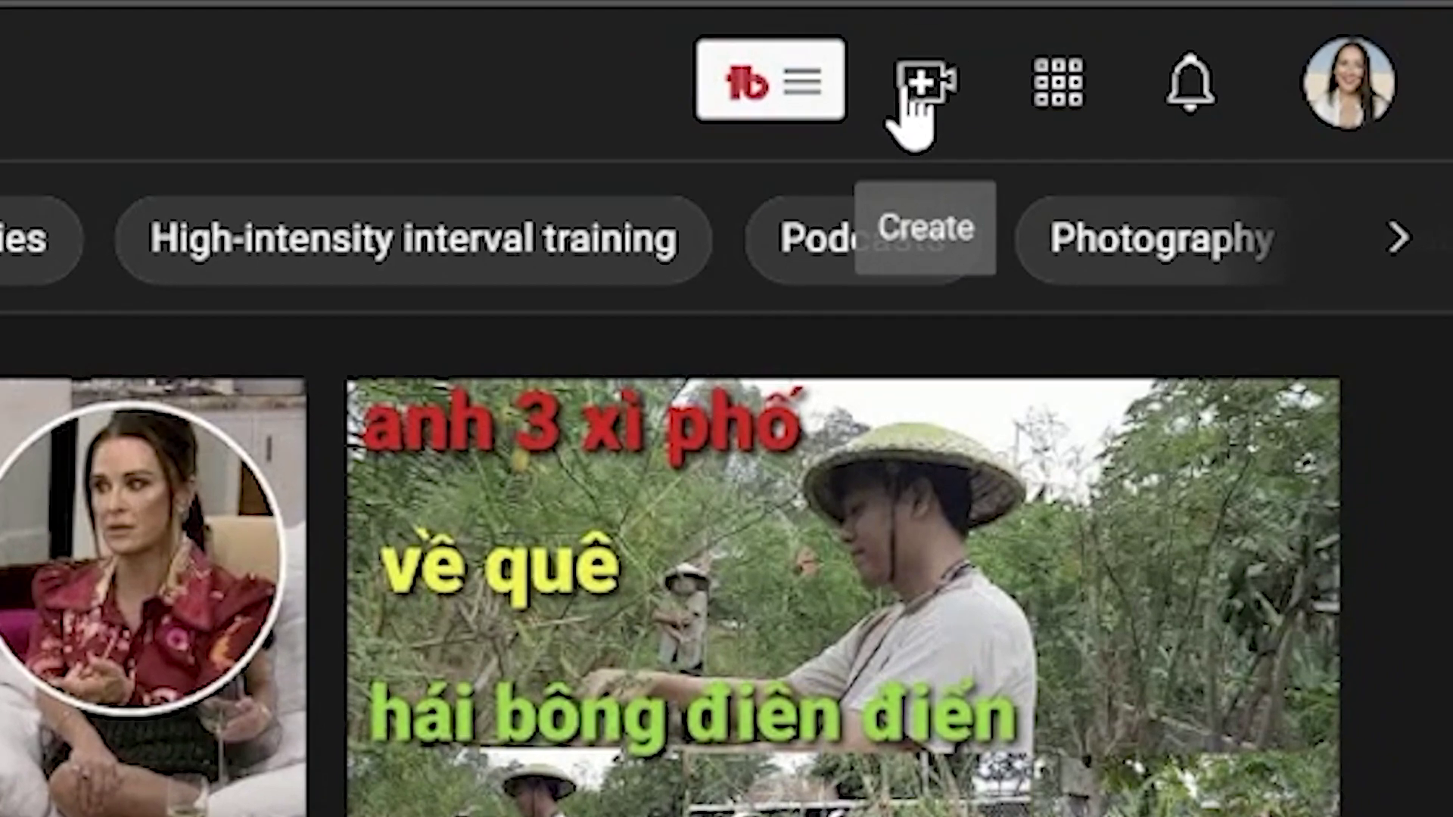
pyautogui.click(1110, 58)
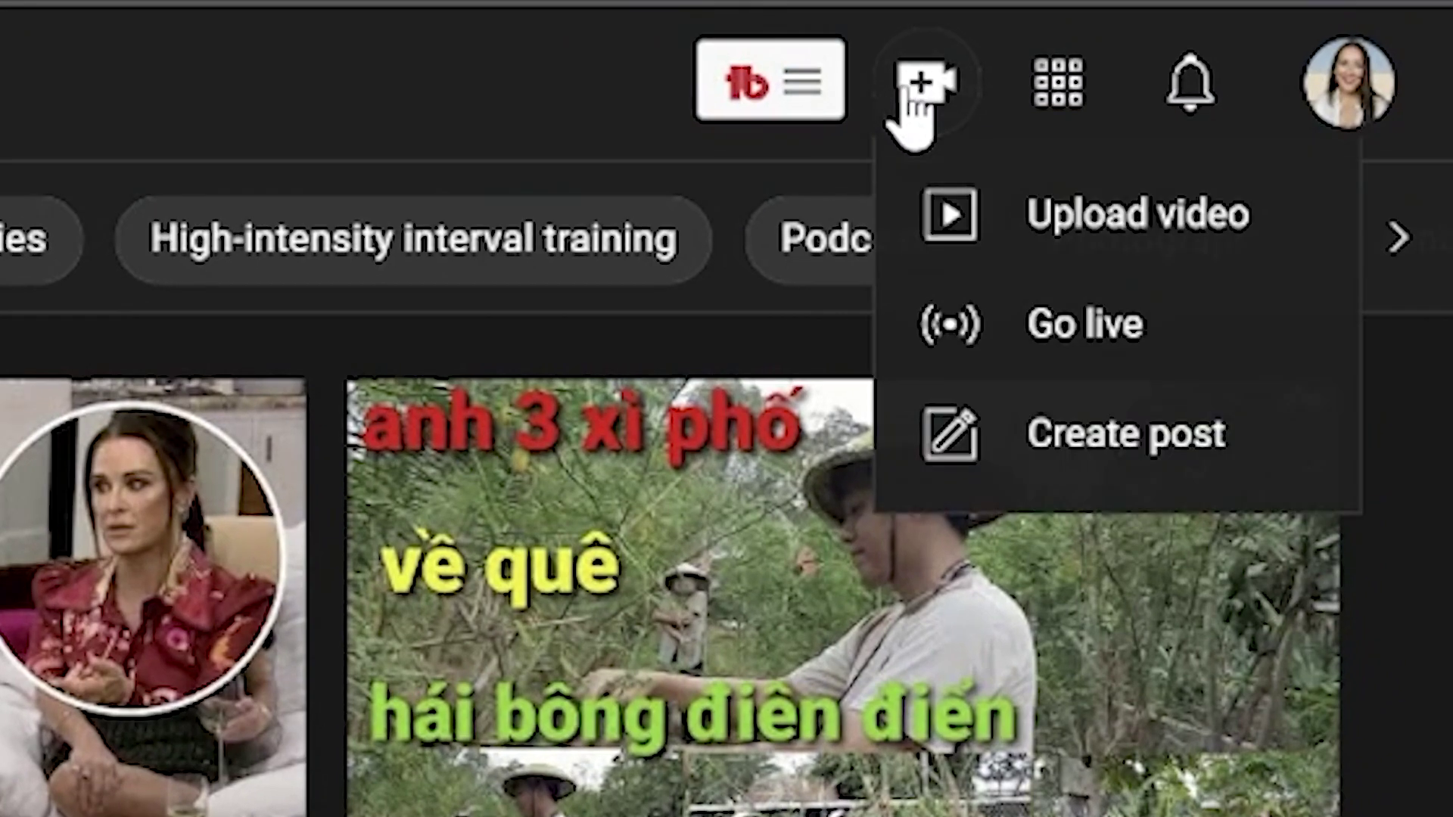
# Upload On & On MP3 (1).mp4 titled 'On & On by Cartoon' with description 'No Copyright Sound'.
pyautogui.click(988, 216)
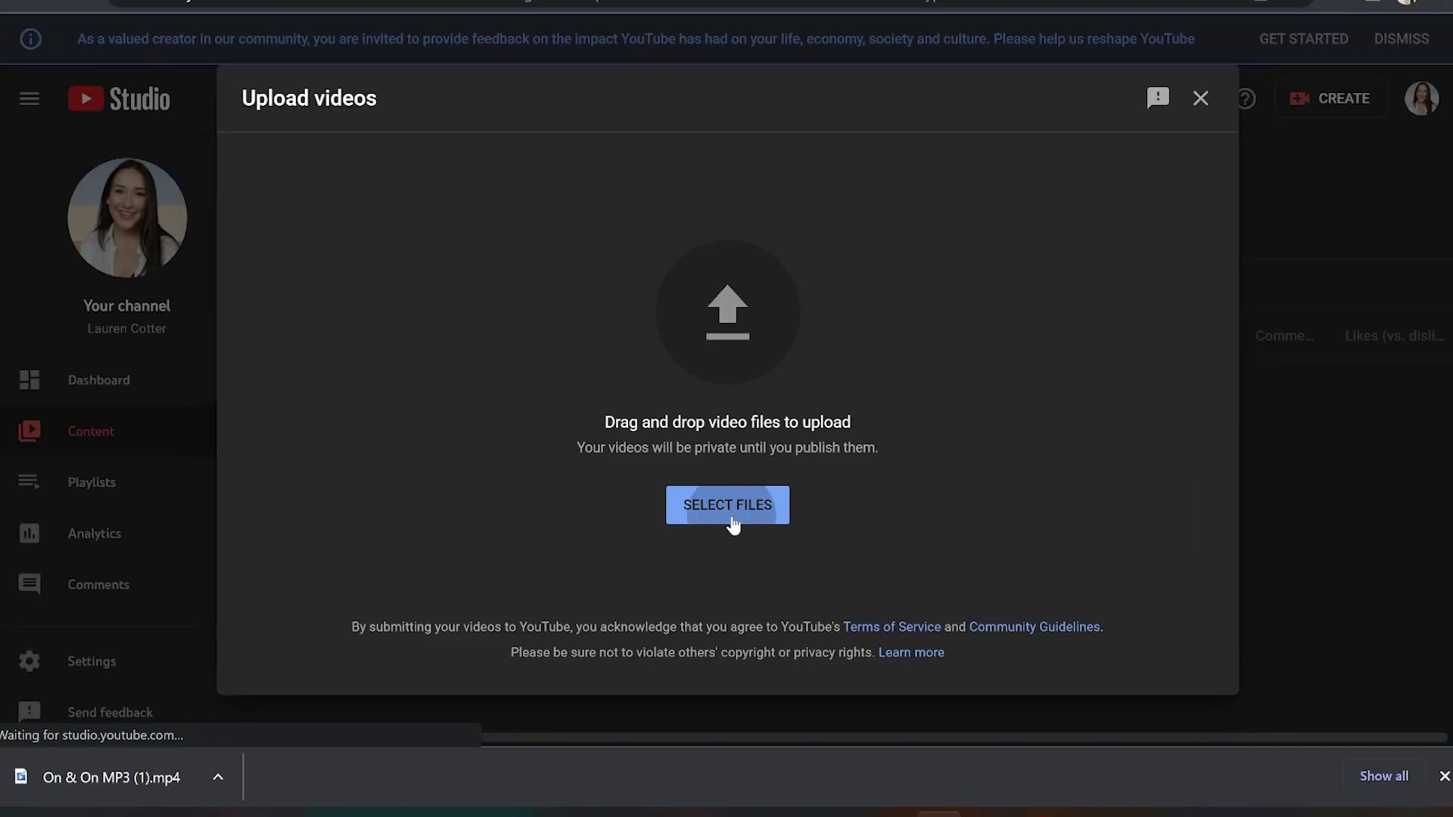
pyautogui.click(731, 517)
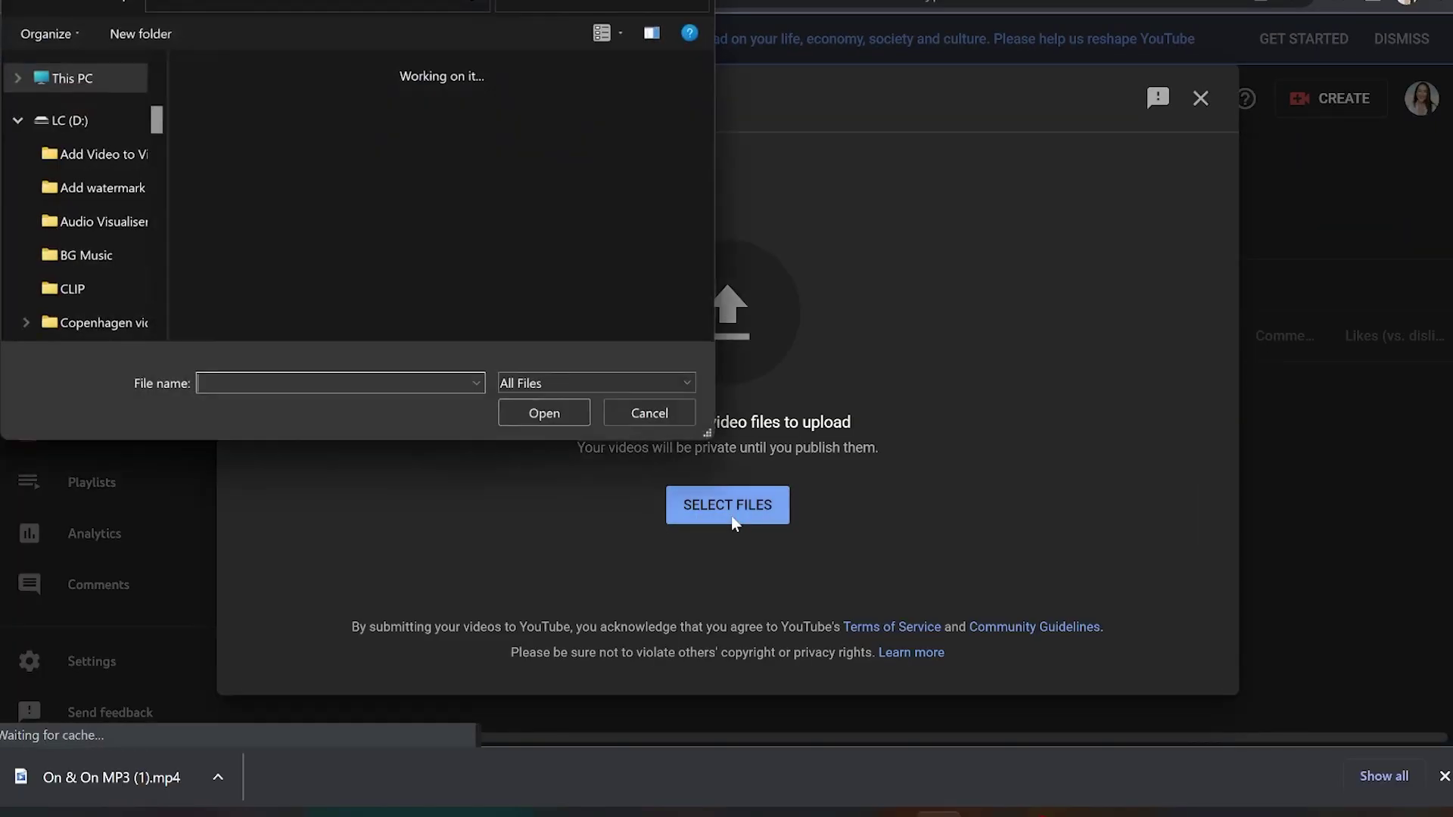
pyautogui.doubleClick(534, 132)
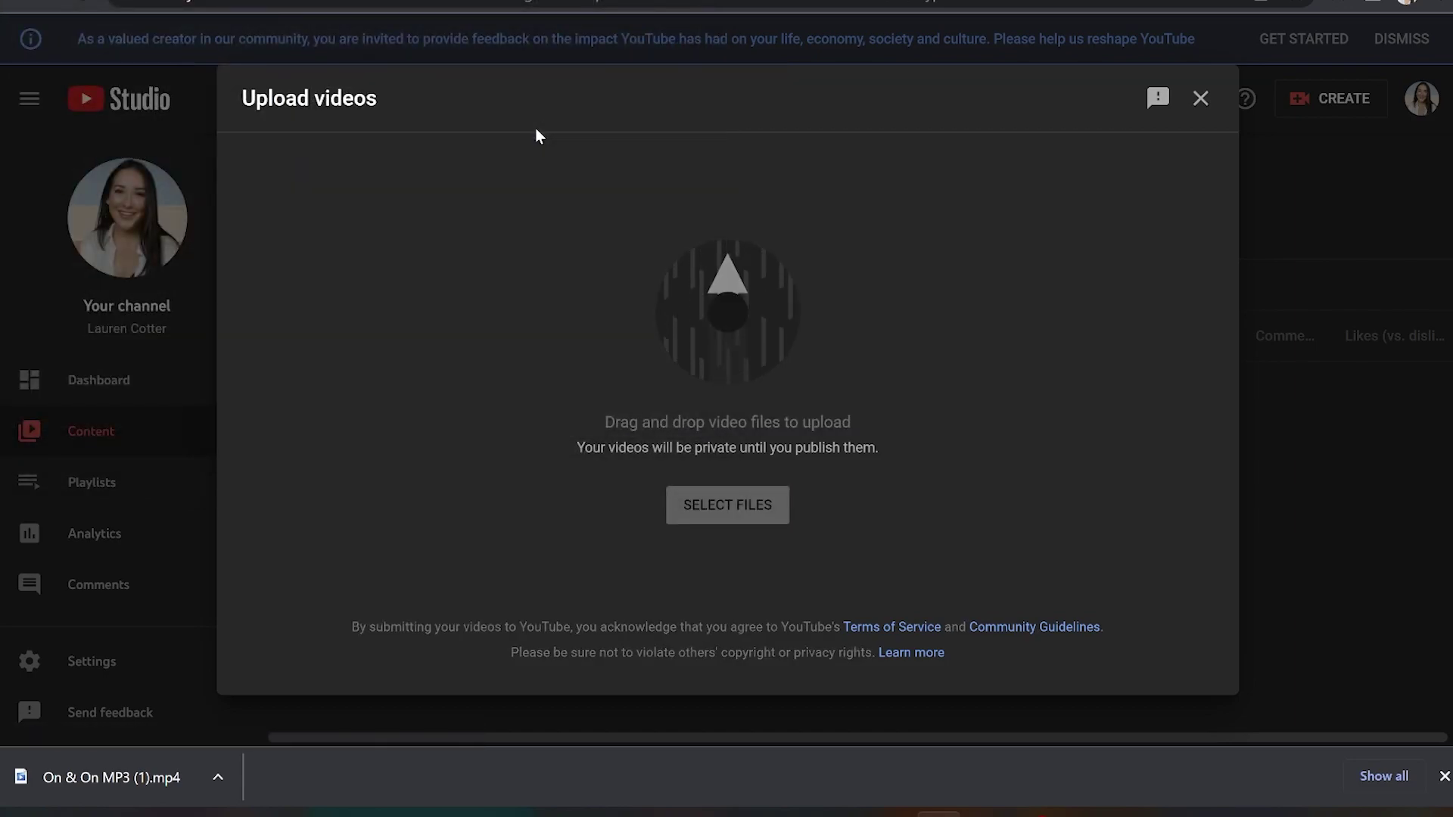
pyautogui.write('On & On by Cartoon')
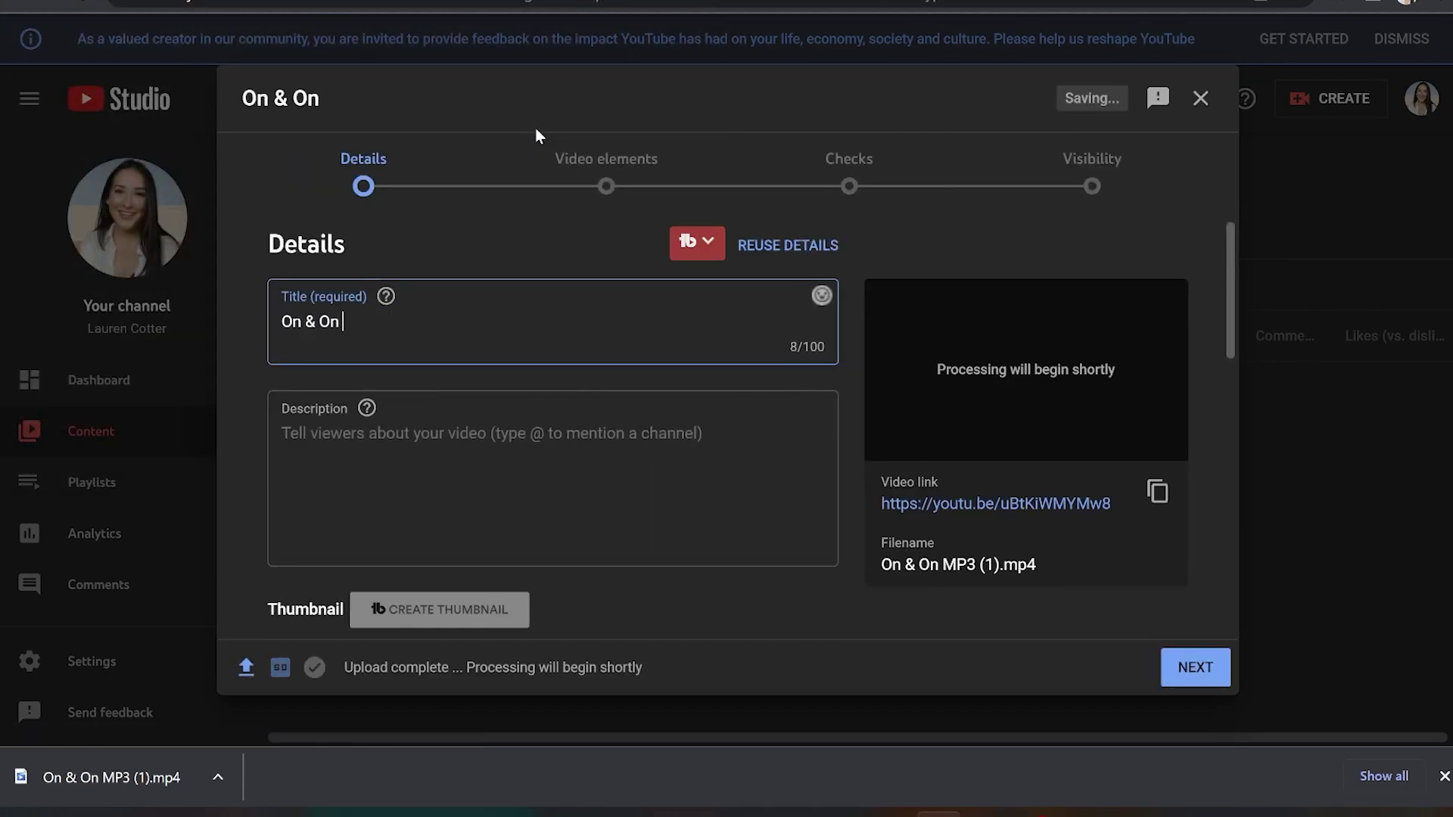
pyautogui.click(363, 440)
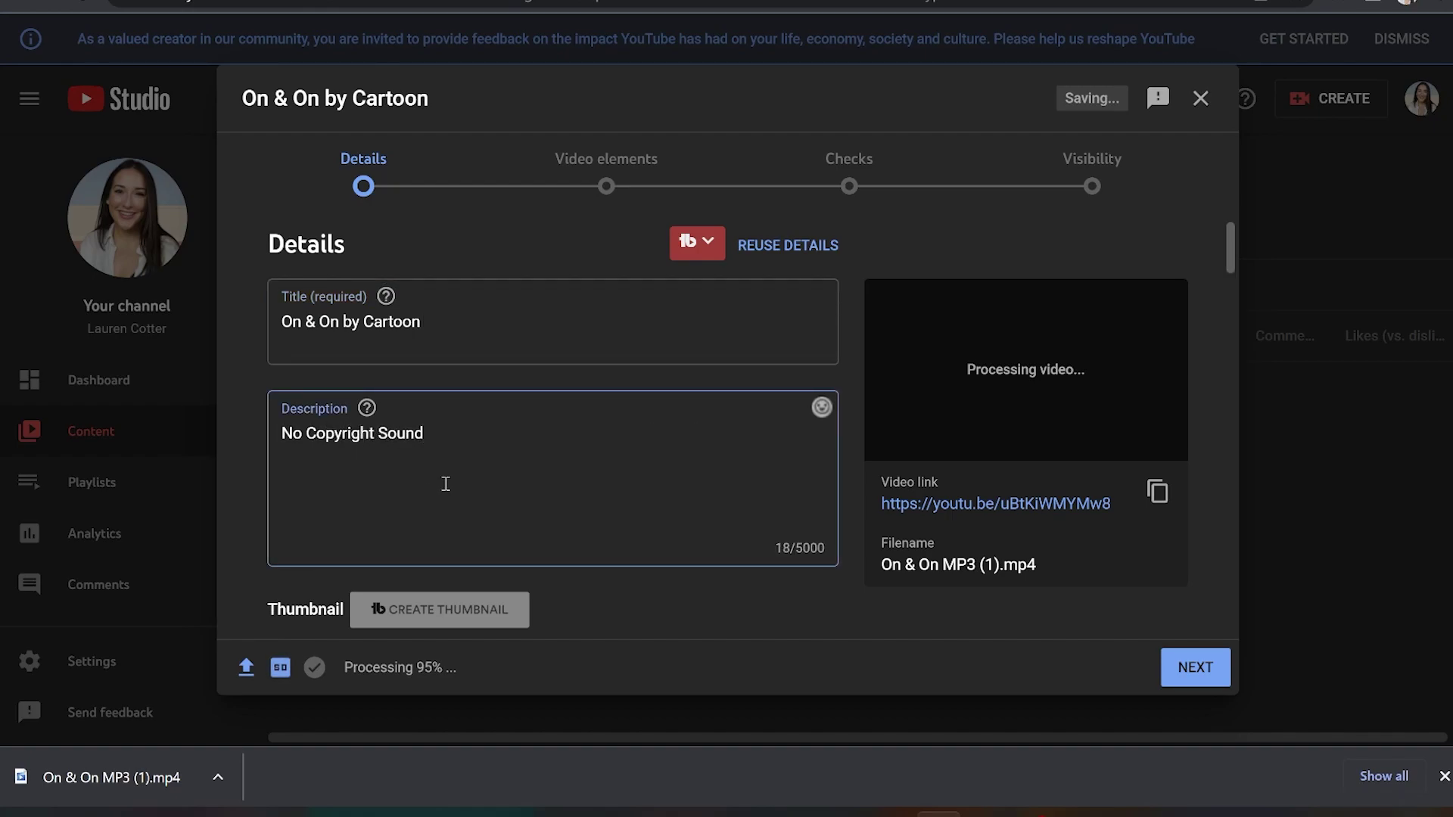
# Move past the Video elements and Checks steps and set the visibility to Public.
pyautogui.click(1205, 668)
pyautogui.scroll(-1, 897, 547)
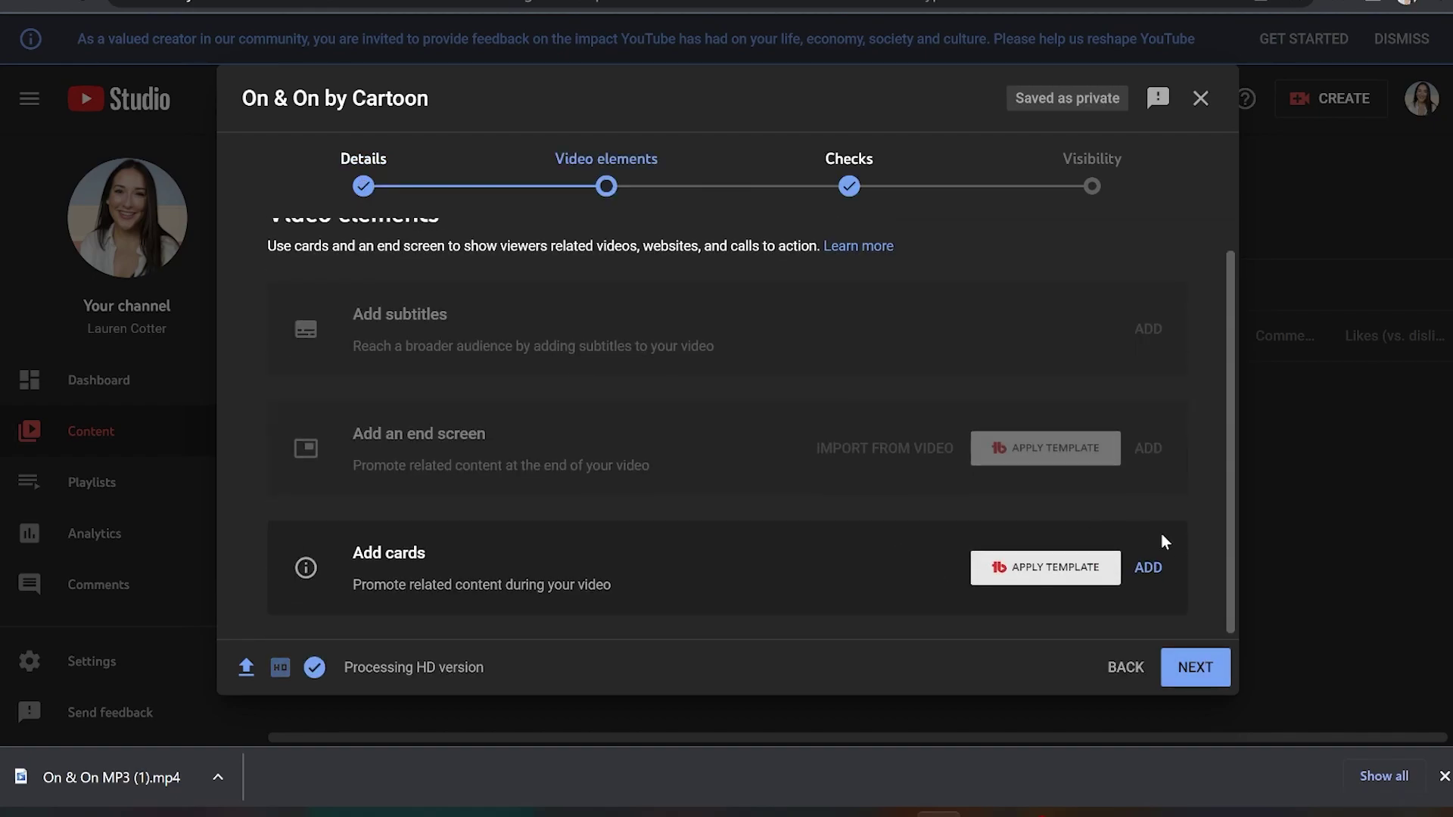
pyautogui.click(1182, 665)
pyautogui.click(1184, 667)
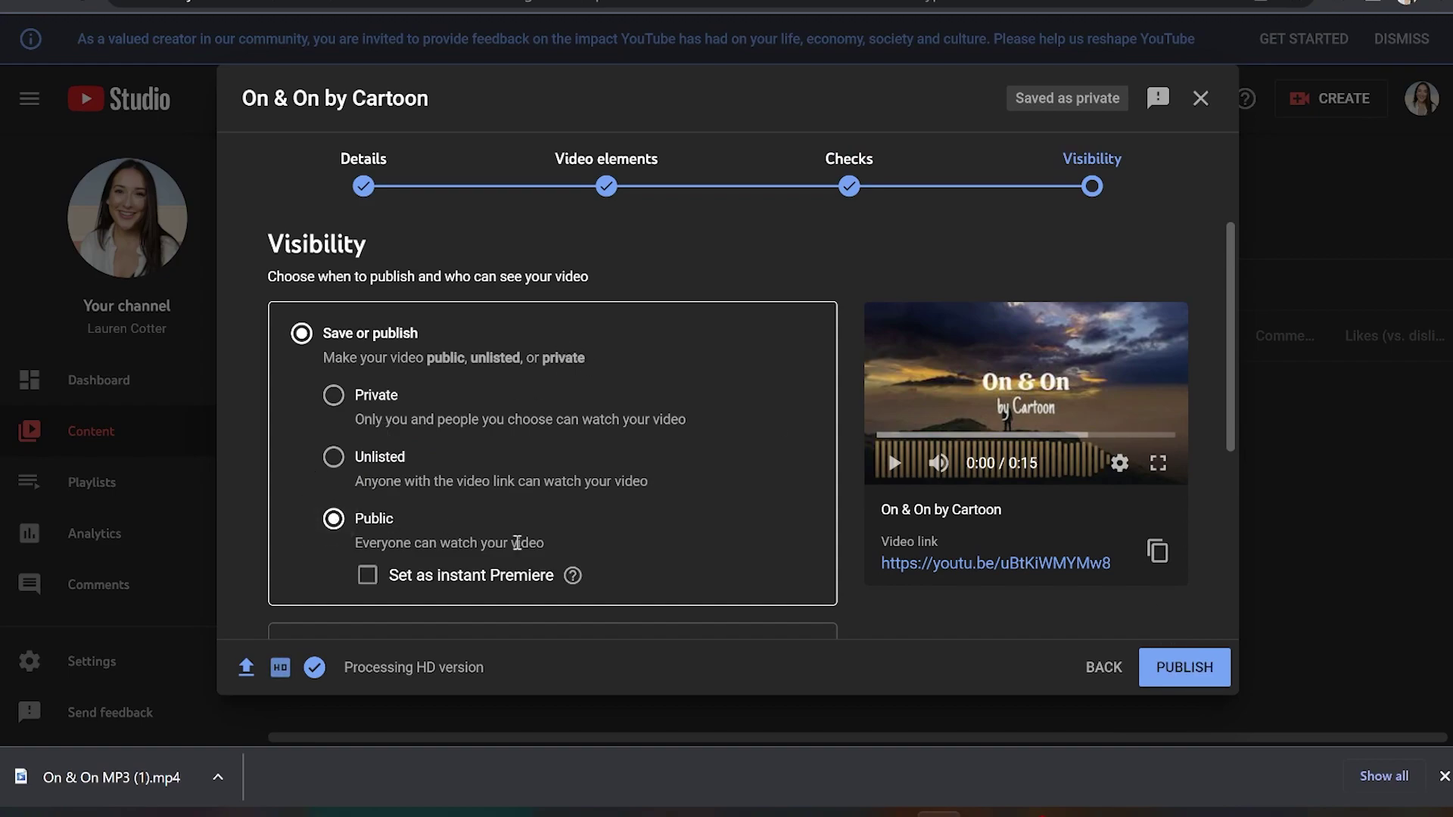
pyautogui.scroll(-4, 517, 543)
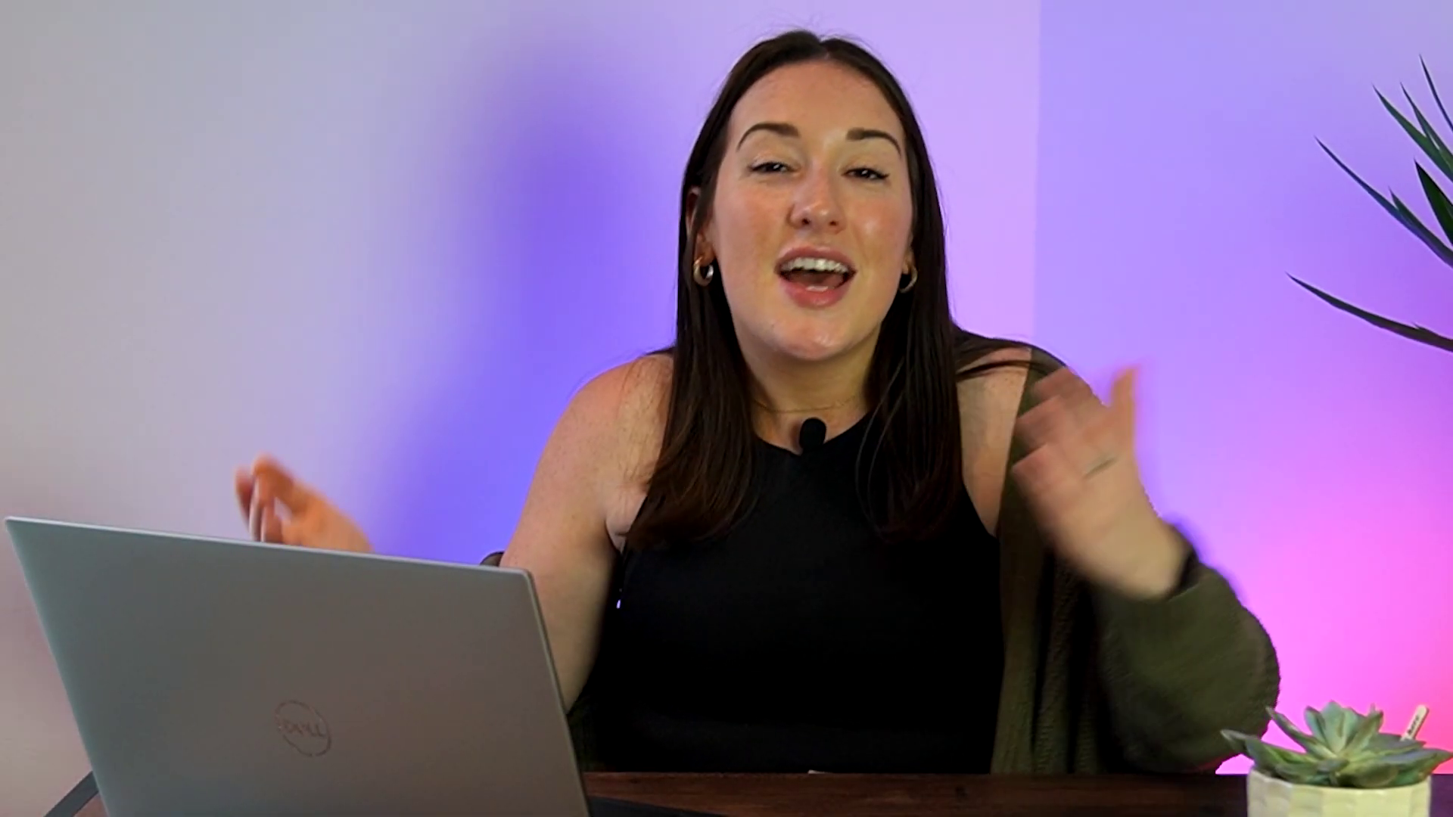